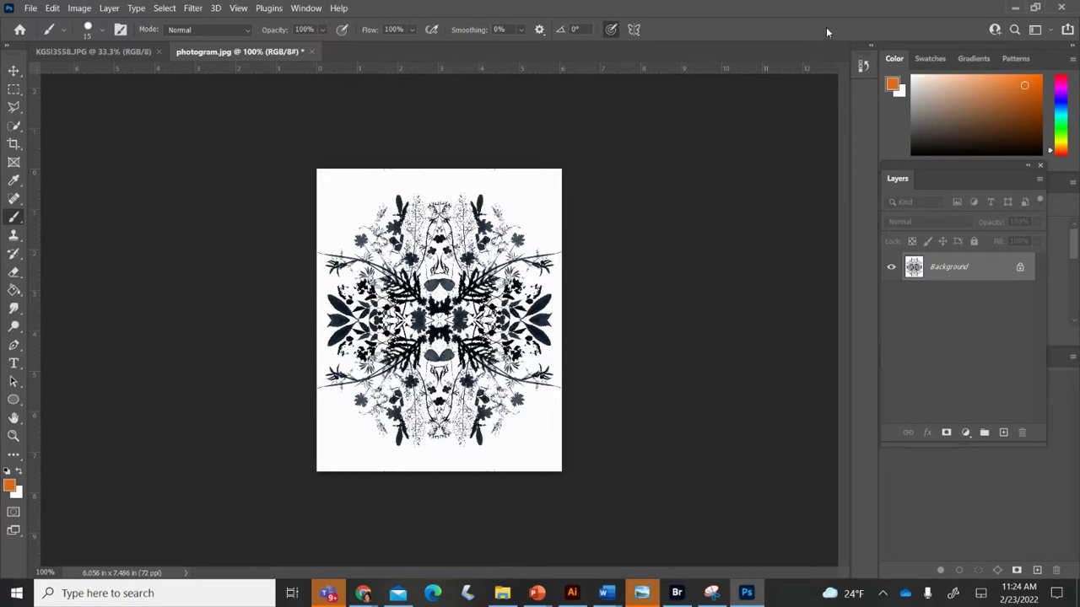
# Invert photogram.jpg with Ctrl+I so the dark plant silhouettes turn white on black
pyautogui.hotkey('ctrl', 'i')
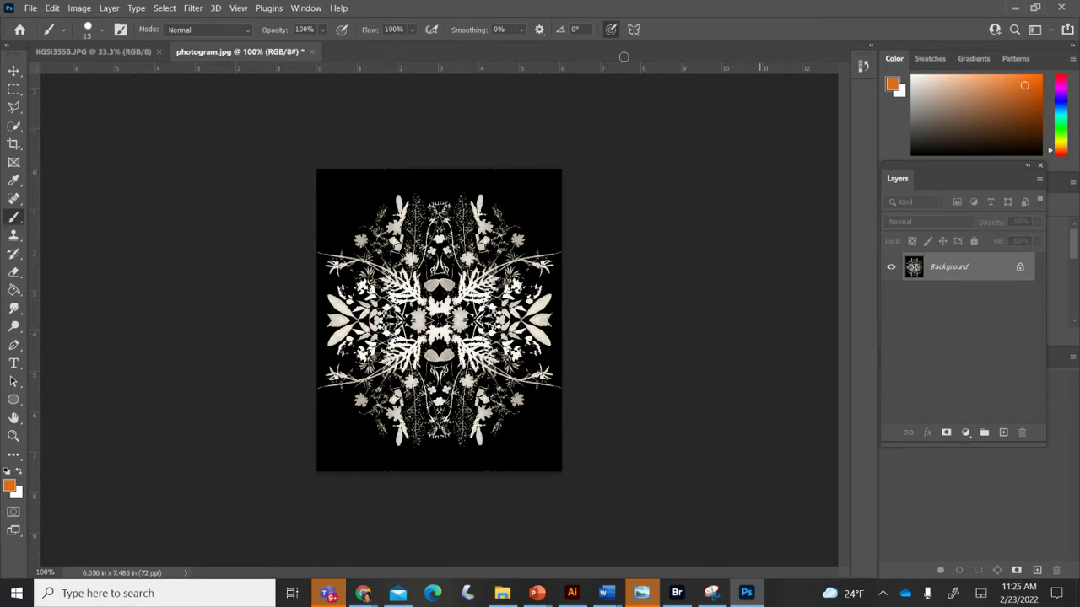
pyautogui.click(294, 10)
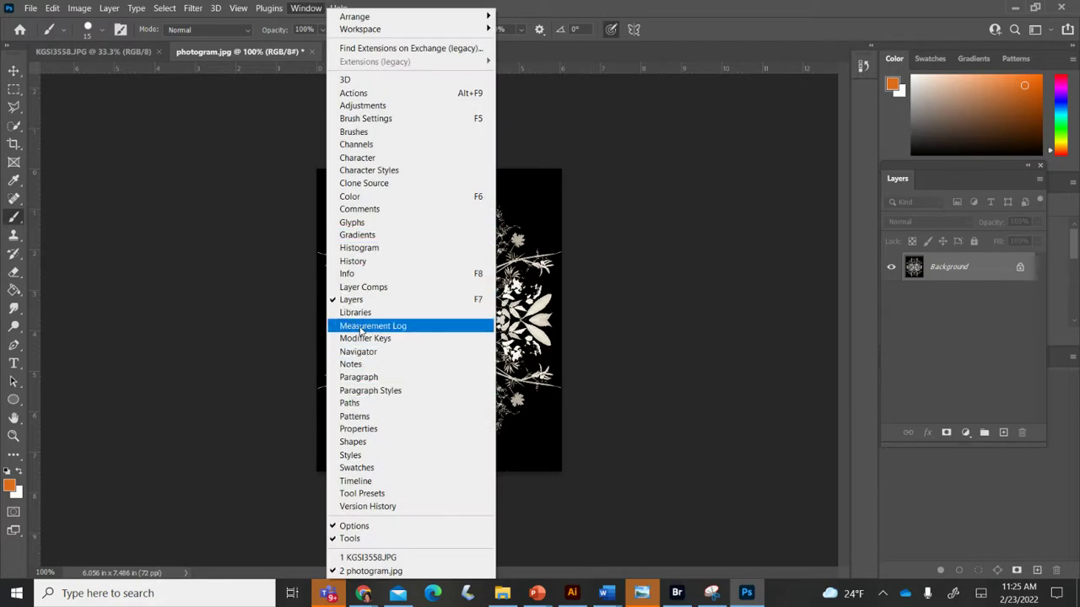
# Show the History panel, revert to the first Crop state, and zoom to 200%
pyautogui.click(354, 261)
pyautogui.scroll(5, 765, 115)
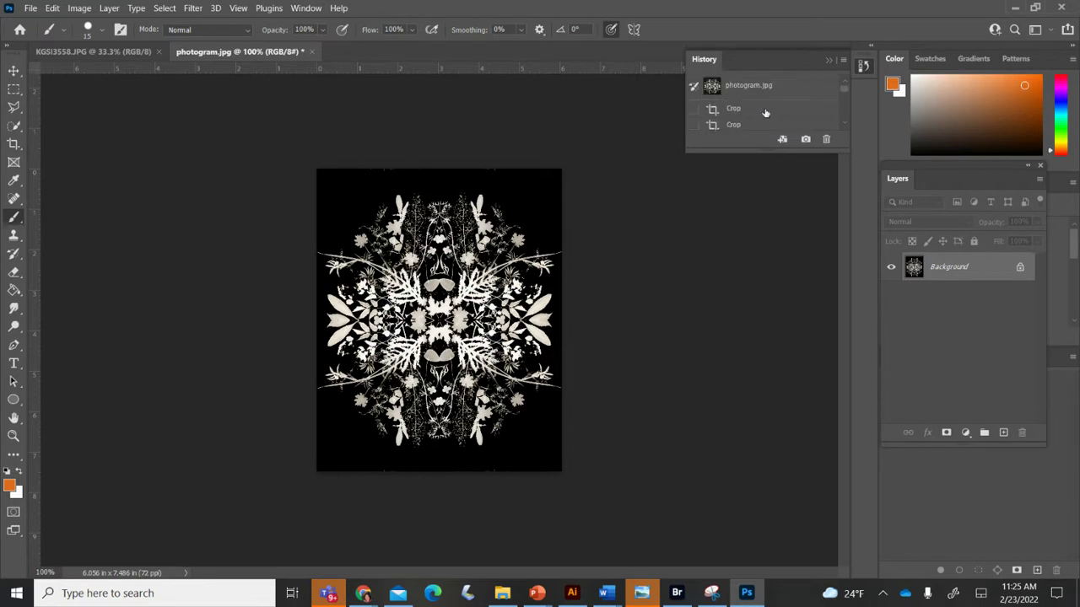
pyautogui.scroll(-1, 762, 111)
pyautogui.click(757, 113)
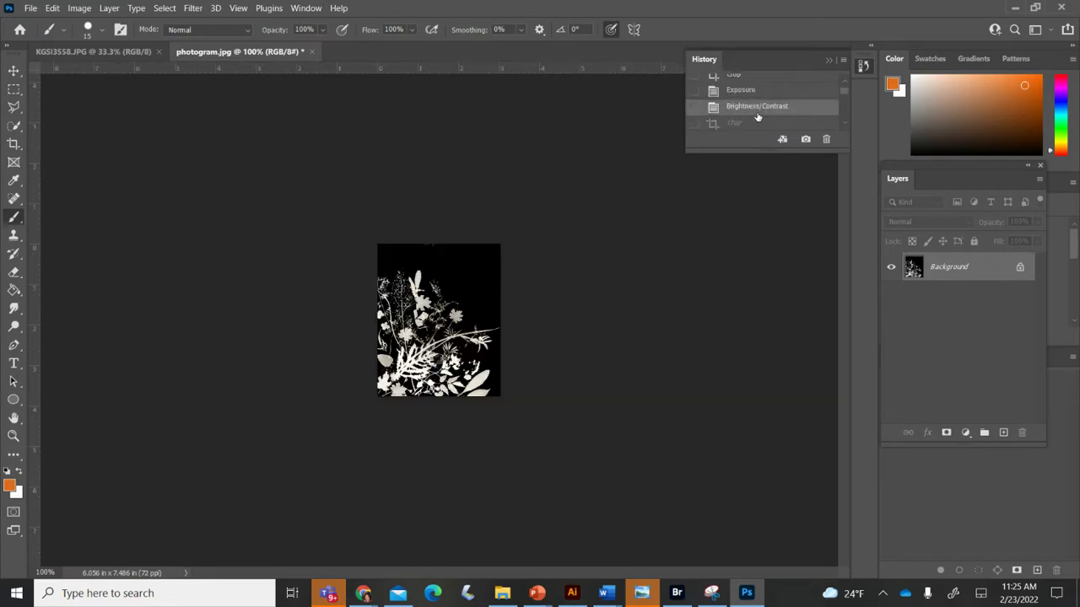
pyautogui.scroll(1, 757, 115)
pyautogui.click(757, 116)
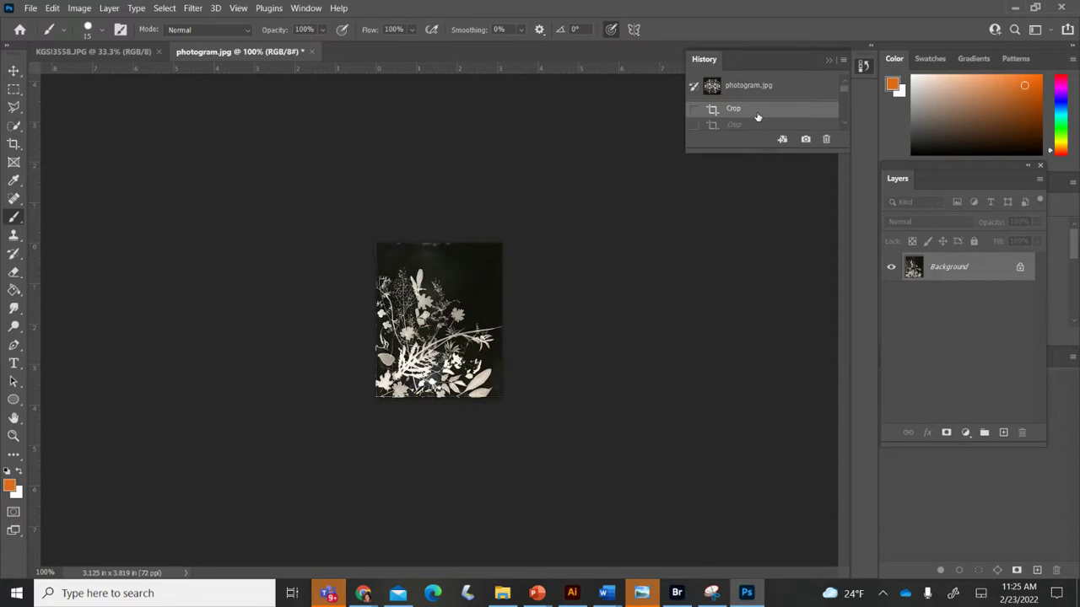
pyautogui.hotkey('ctrl', '+')
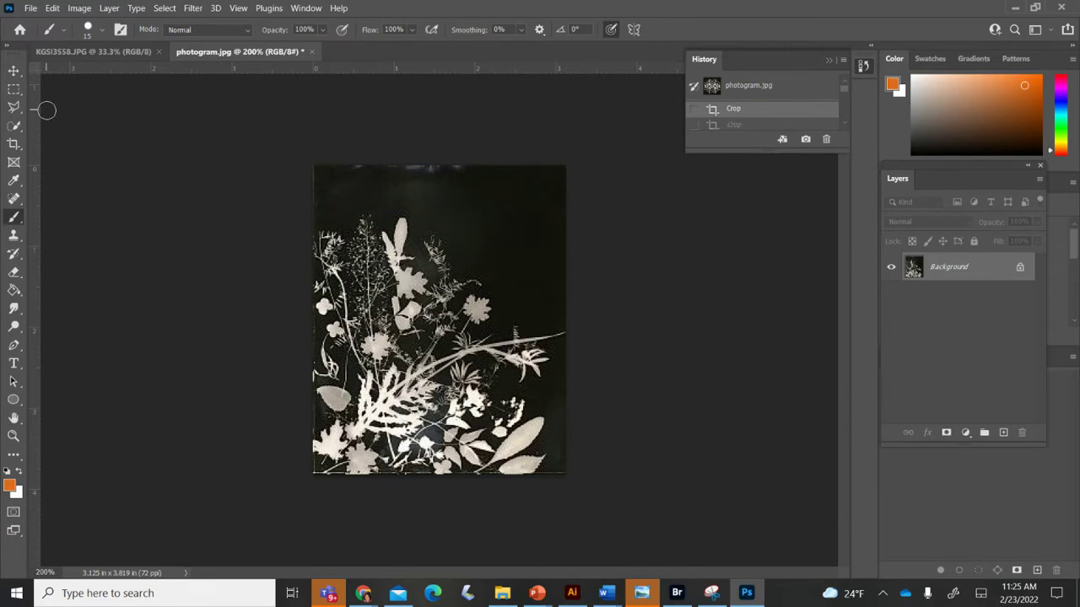
# Crop in W x H x Resolution mode, rotating the photo slightly from the bottom-left corner
pyautogui.click(14, 147)
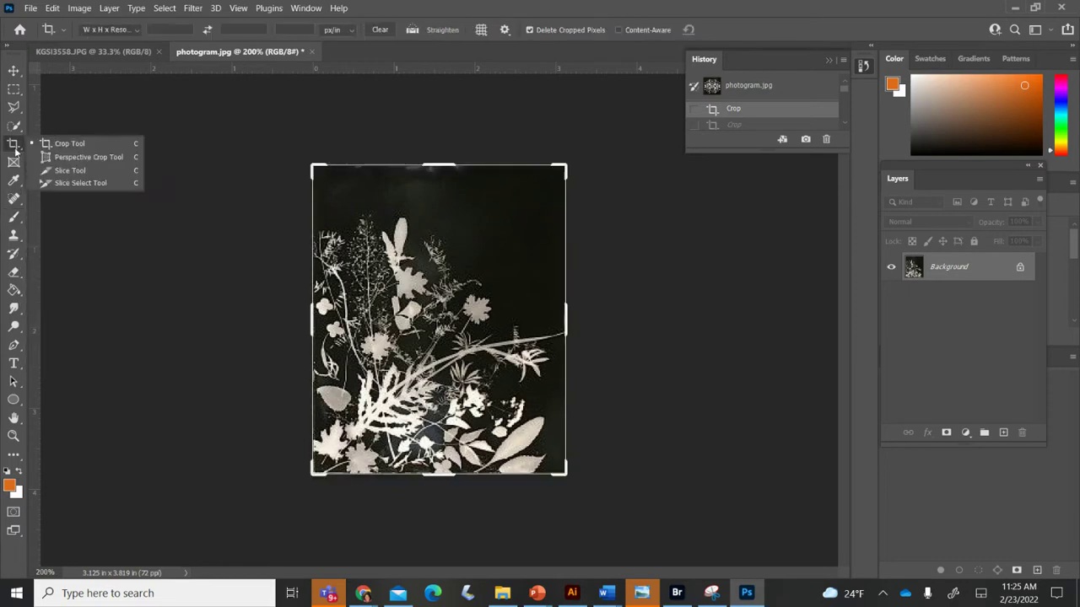
pyautogui.click(383, 34)
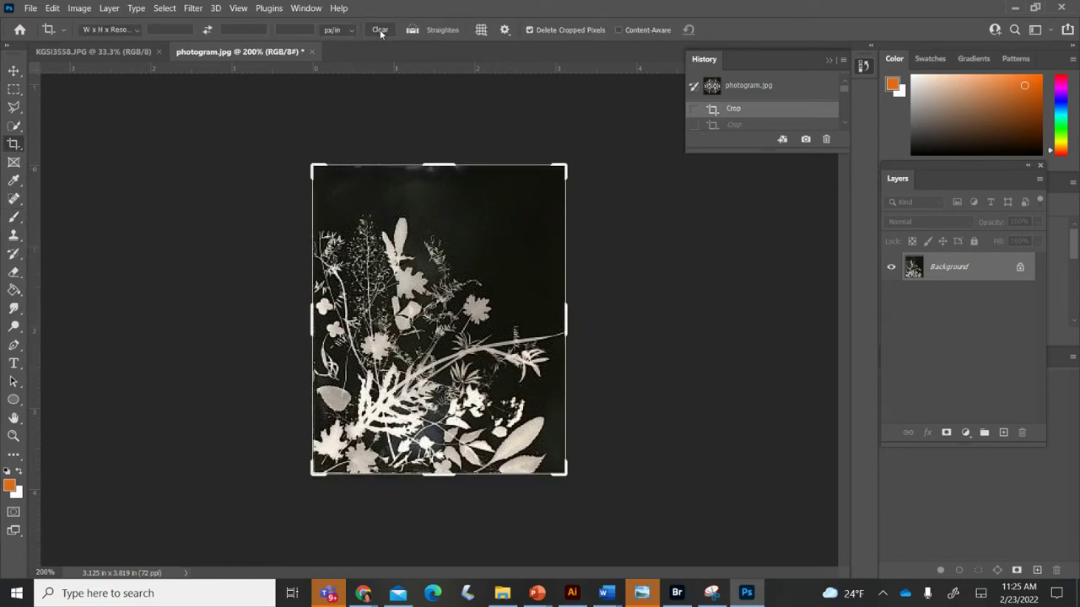
pyautogui.click(140, 31)
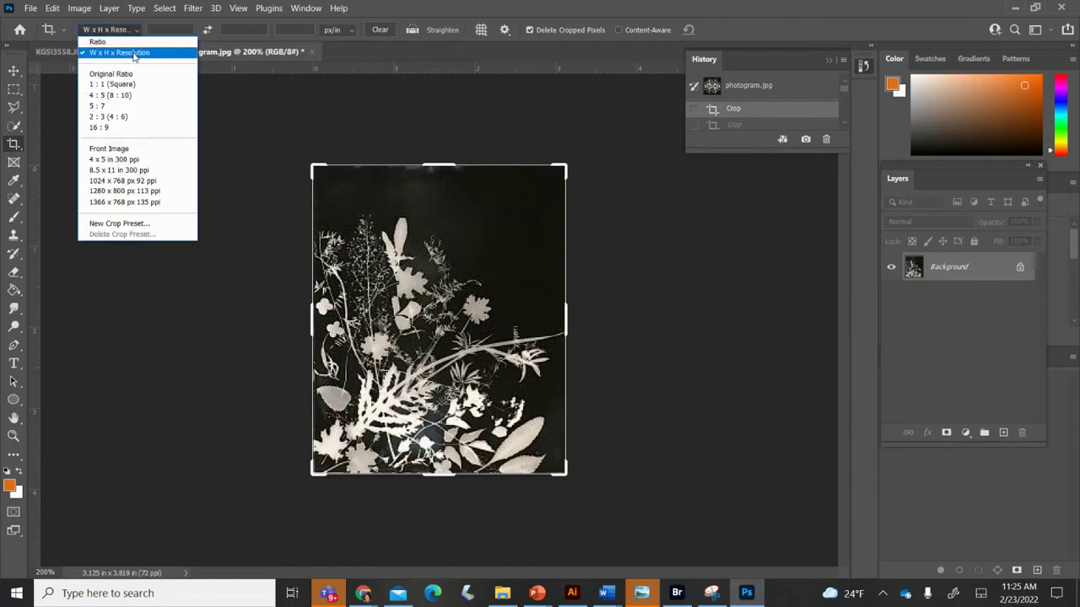
pyautogui.click(133, 56)
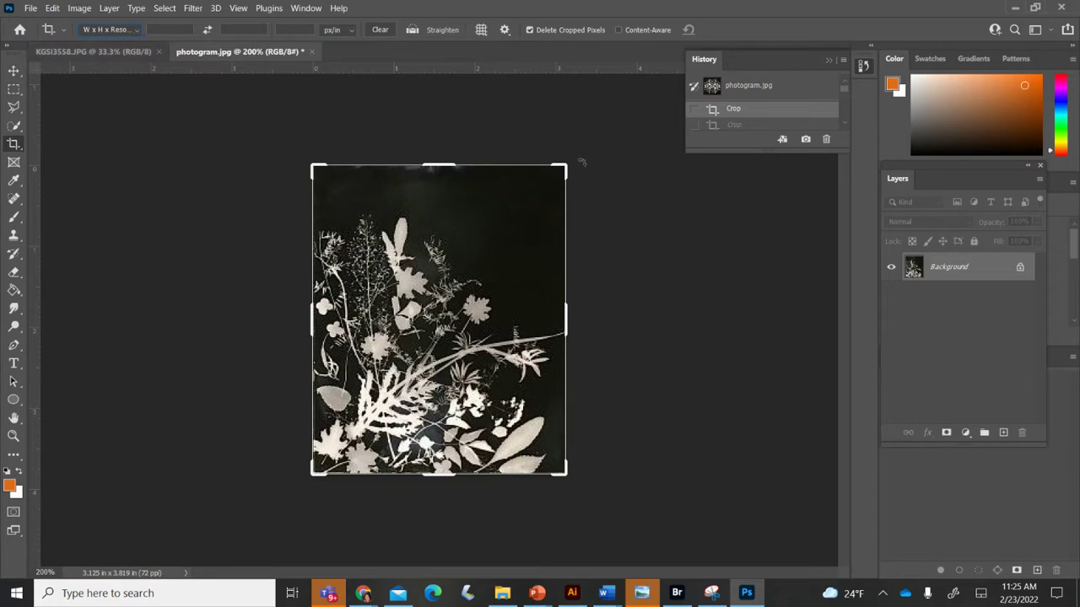
pyautogui.click(313, 471)
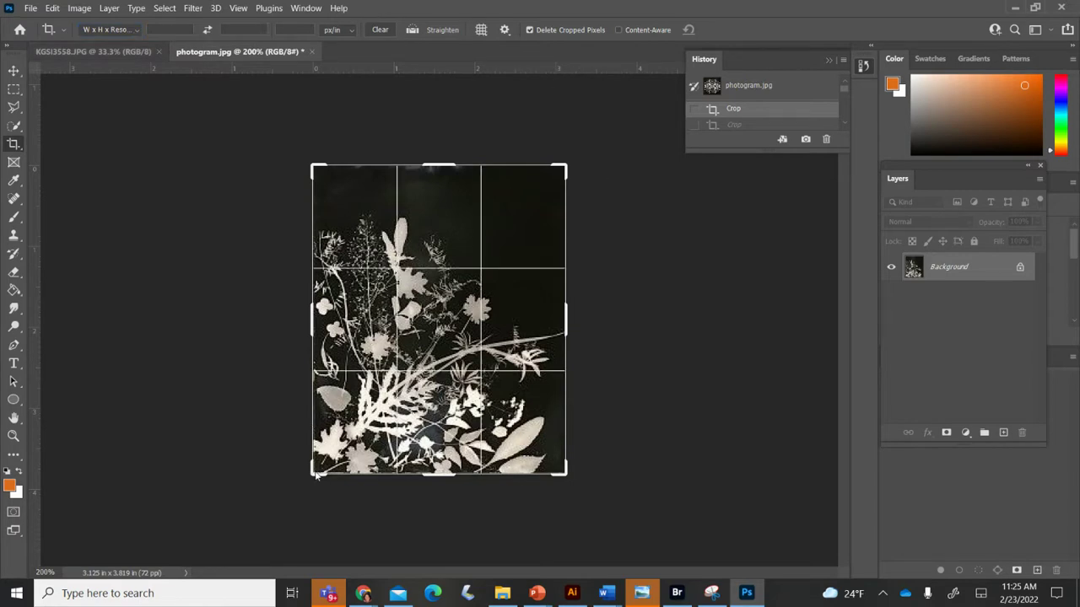
pyautogui.moveTo(316, 475)
pyautogui.mouseDown()
pyautogui.moveTo(326, 446)
pyautogui.moveTo(316, 458)
pyautogui.mouseUp()
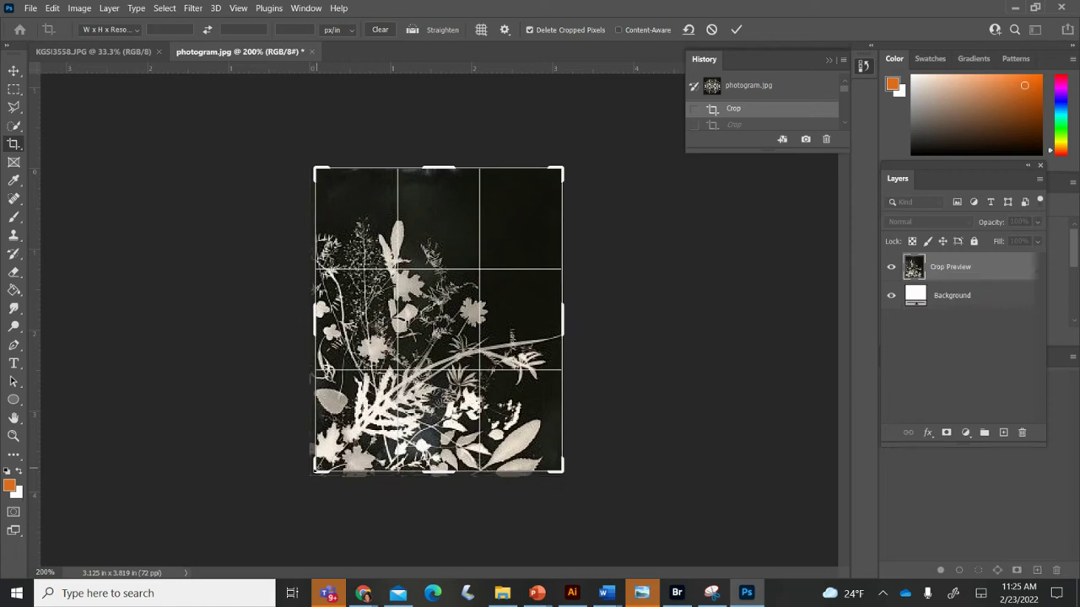
pyautogui.press('Return')
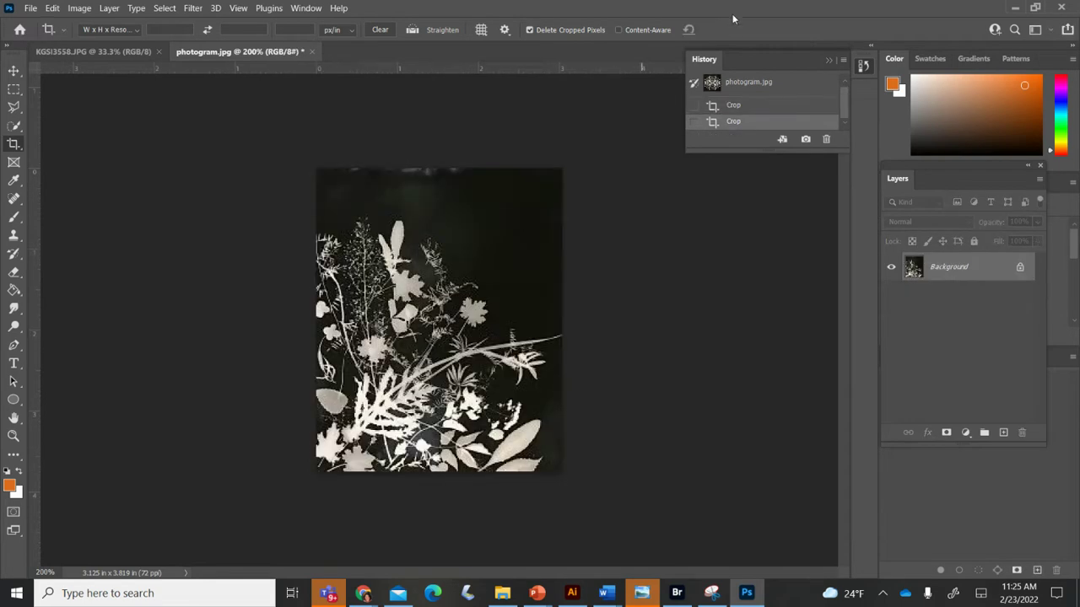
# Straighten the photo with a second slightly tilted crop, leaving it 3.942 × 3.75 in
pyautogui.click(374, 243)
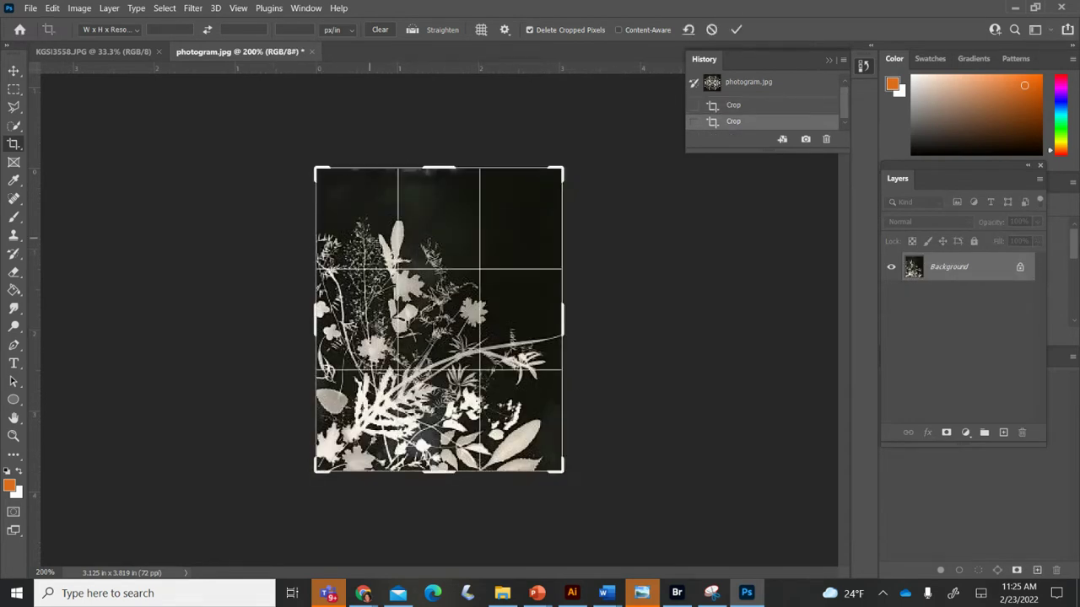
pyautogui.moveTo(569, 160); pyautogui.dragTo(570, 157)
pyautogui.press('Return')
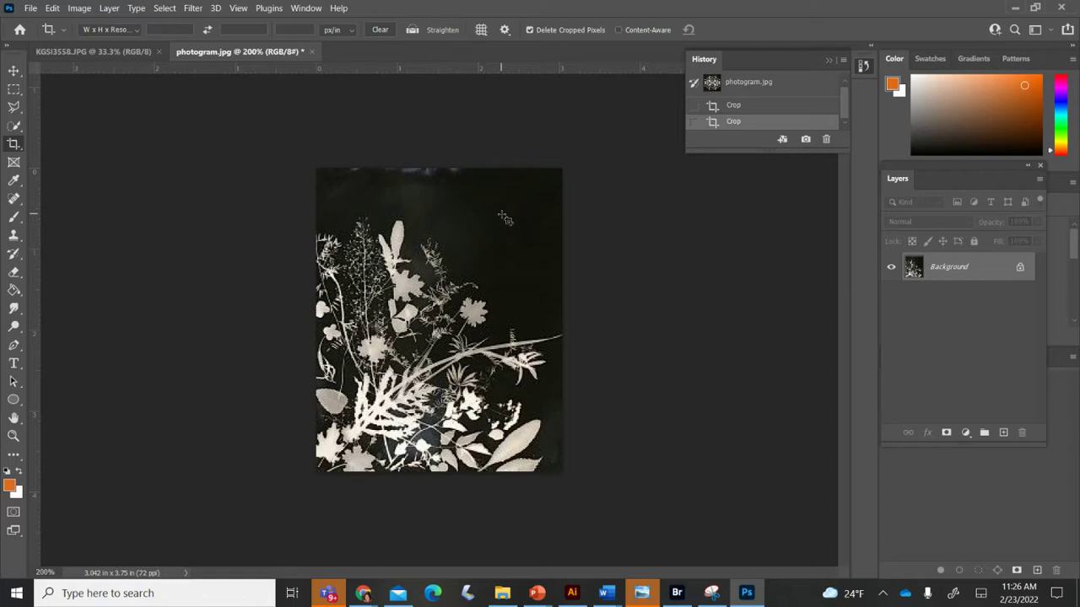
pyautogui.click(510, 272)
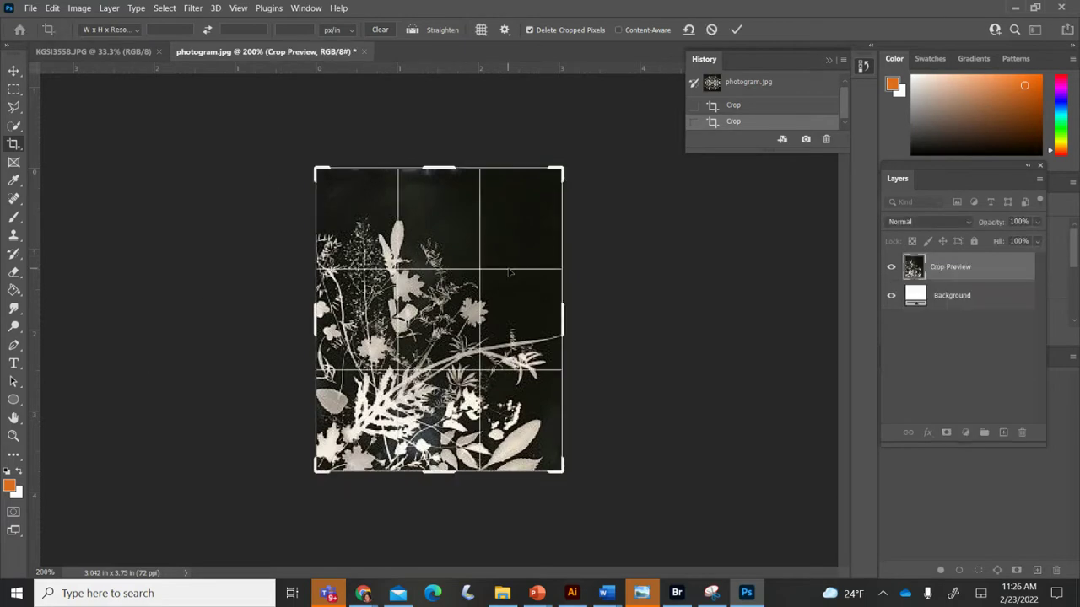
# At 66.7% zoom, drag the crop beyond the photo to enlarge the canvas to 7.014 × 8.597 in
pyautogui.hotkey('ctrl', '-')
pyautogui.hotkey('ctrl', '-')
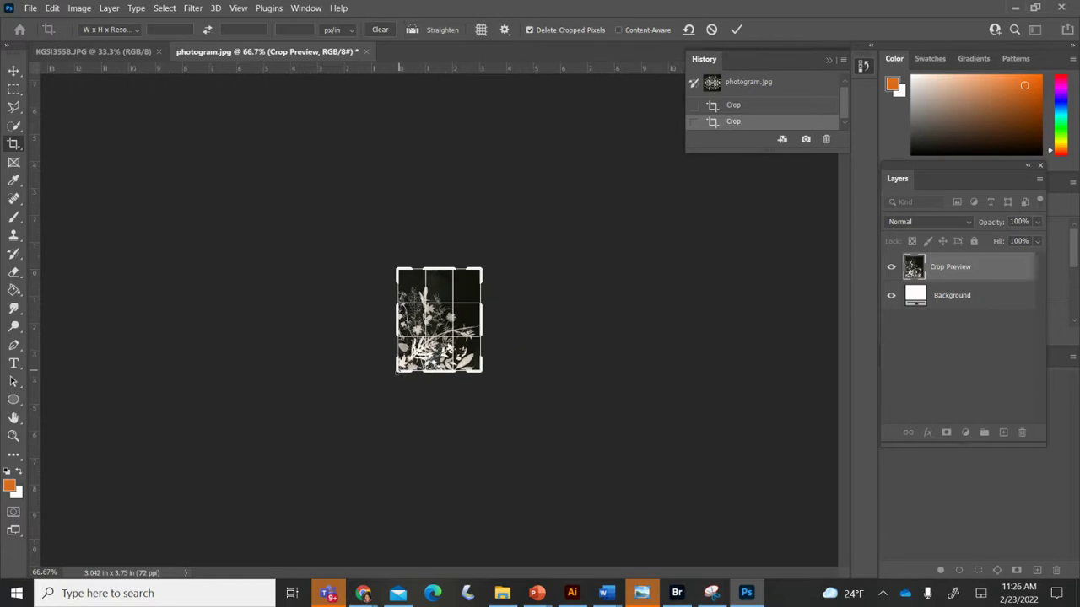
pyautogui.moveTo(396, 372); pyautogui.dragTo(342, 436)
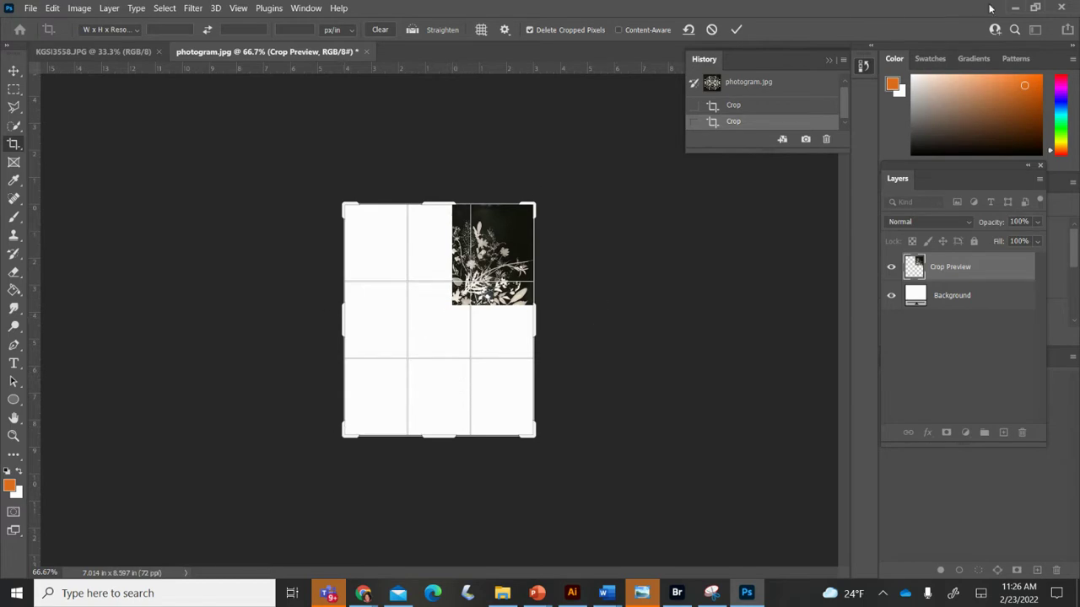
pyautogui.click(736, 29)
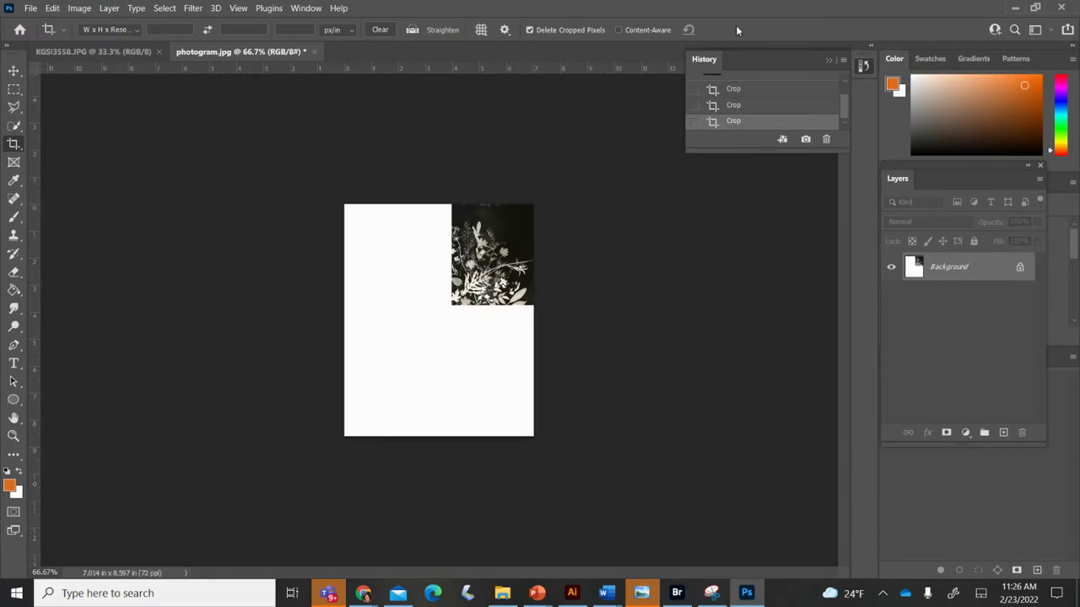
pyautogui.click(823, 293)
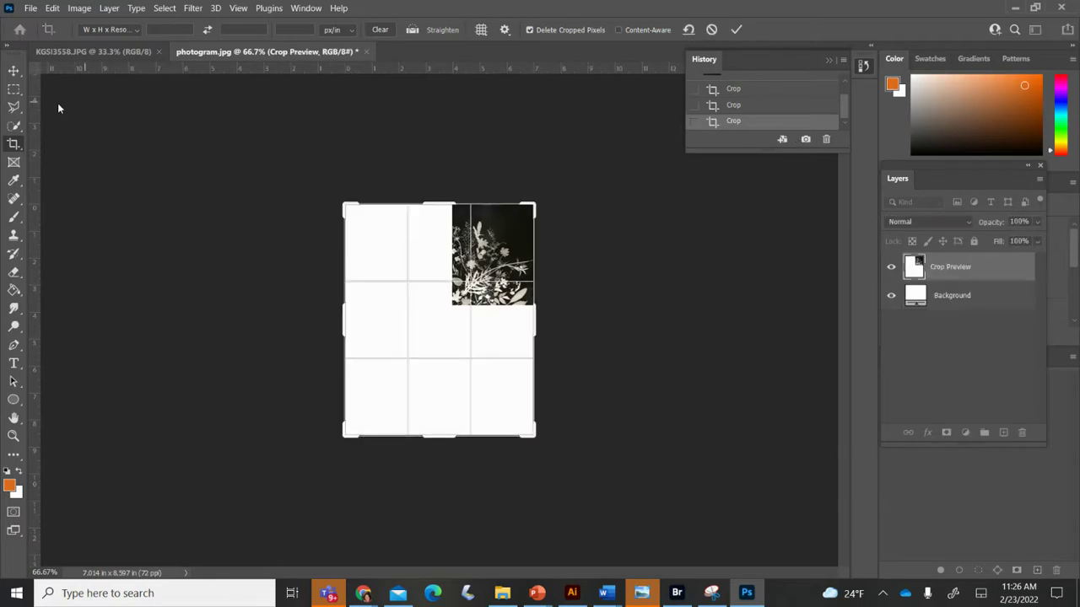
pyautogui.click(12, 89)
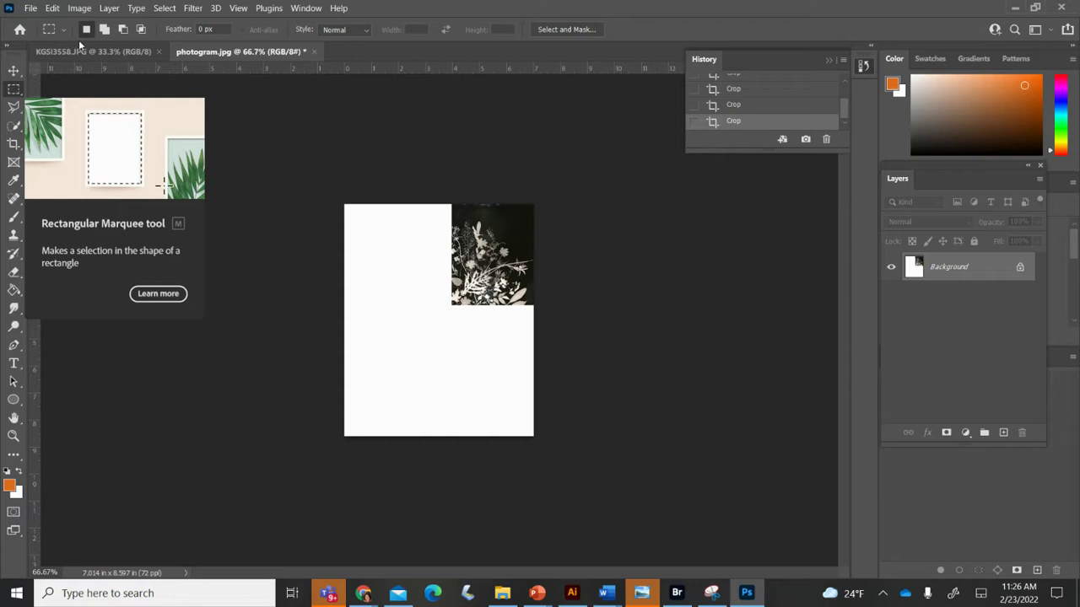
# At 200% zoom, marquee-select the top-right plant photo, restoring it with Select > Reselect
pyautogui.hotkey('ctrl', '+')
pyautogui.hotkey('ctrl', '+')
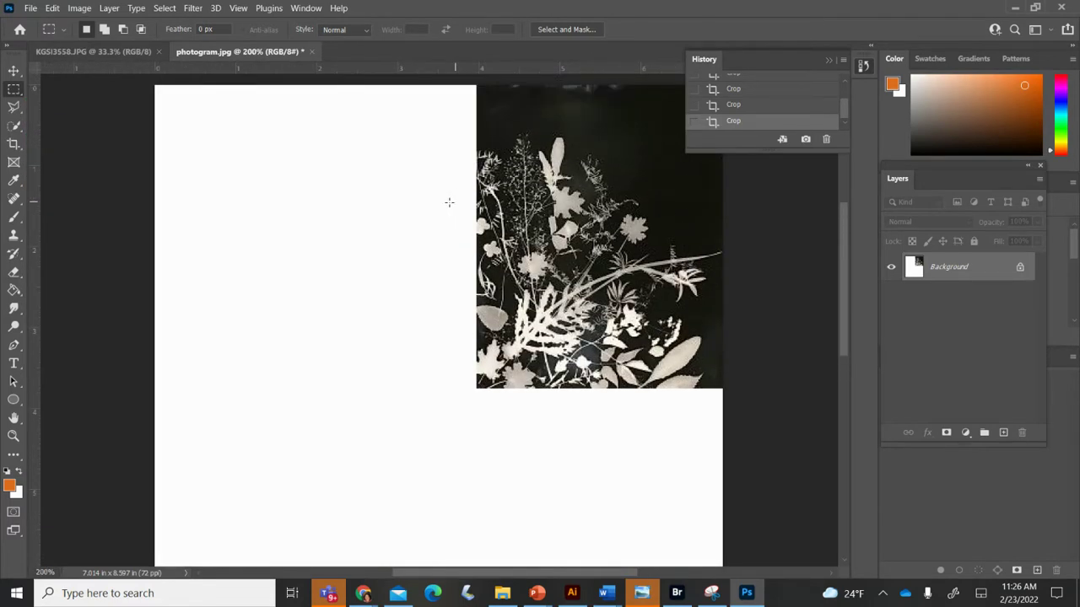
pyautogui.hscroll(-2, 448, 202)
pyautogui.hscroll(5, 447, 202)
pyautogui.scroll(2, 448, 201)
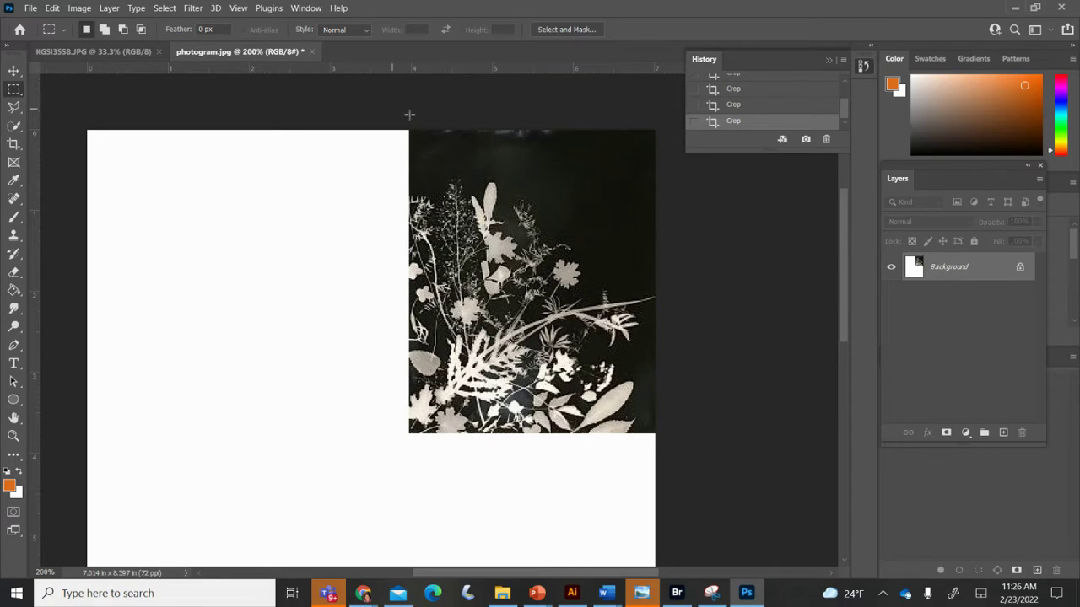
pyautogui.moveTo(408, 128); pyautogui.dragTo(657, 431)
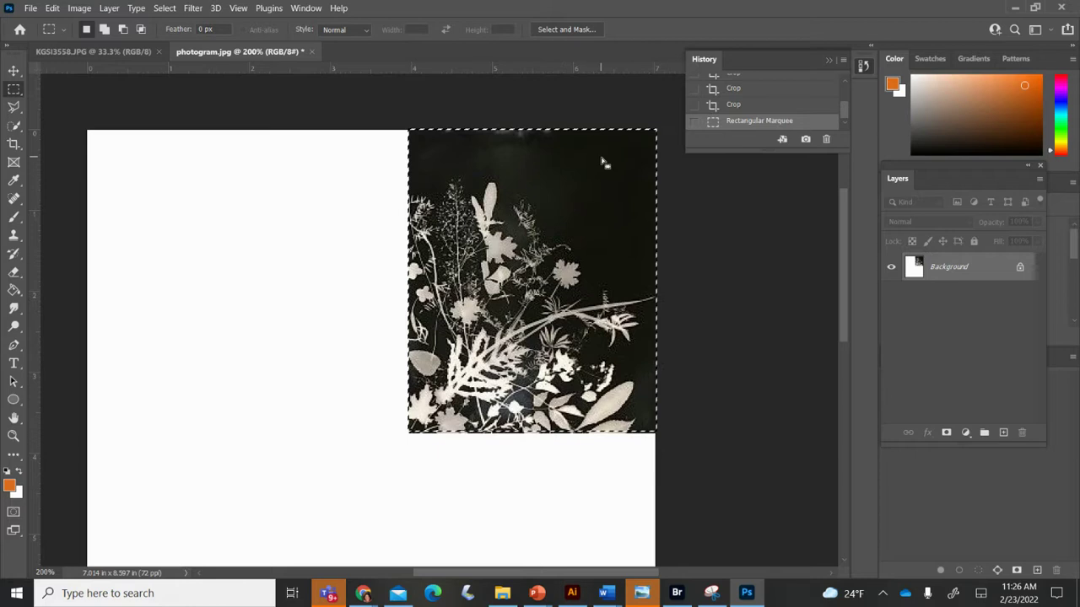
pyautogui.hotkey('ctrl', 'd')
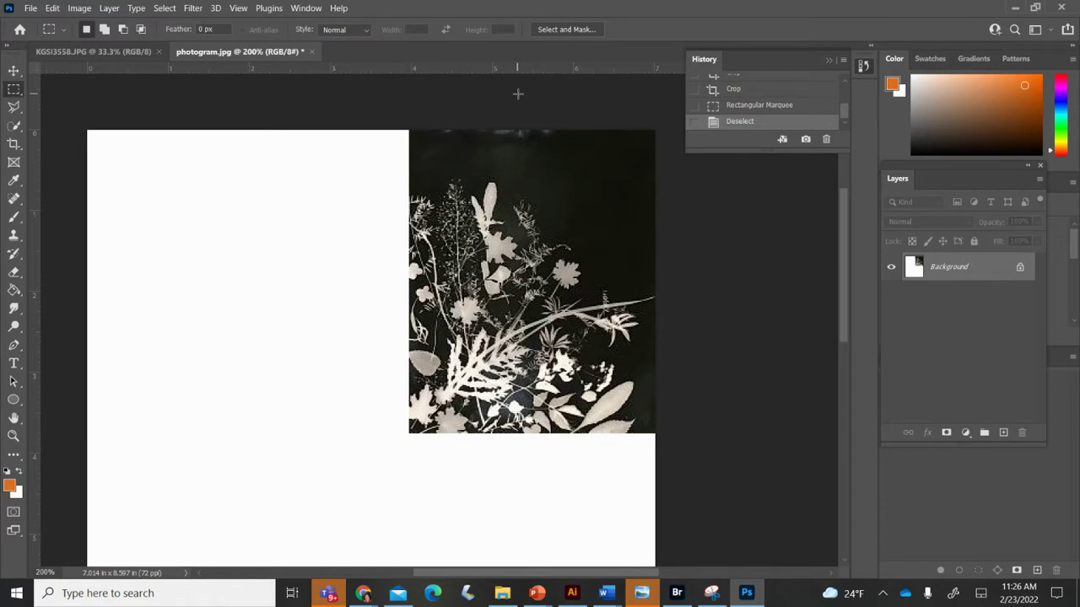
pyautogui.click(164, 8)
pyautogui.click(184, 48)
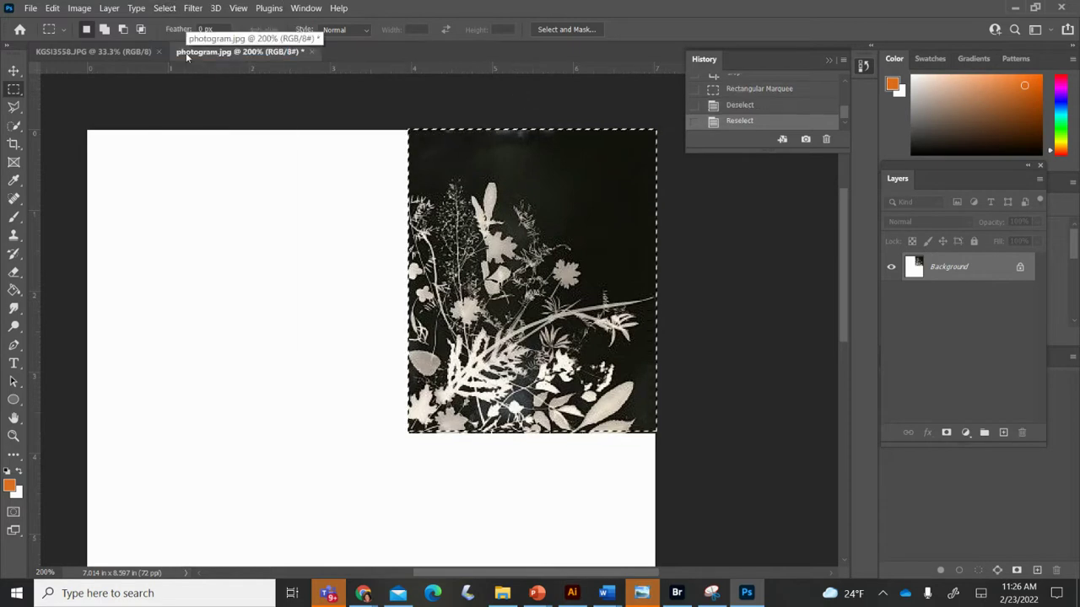
# Paste the photo into Layer 1, delete the extra pasted layer, and Alt-drag a copy leftward
pyautogui.hotkey('ctrl', 'v')
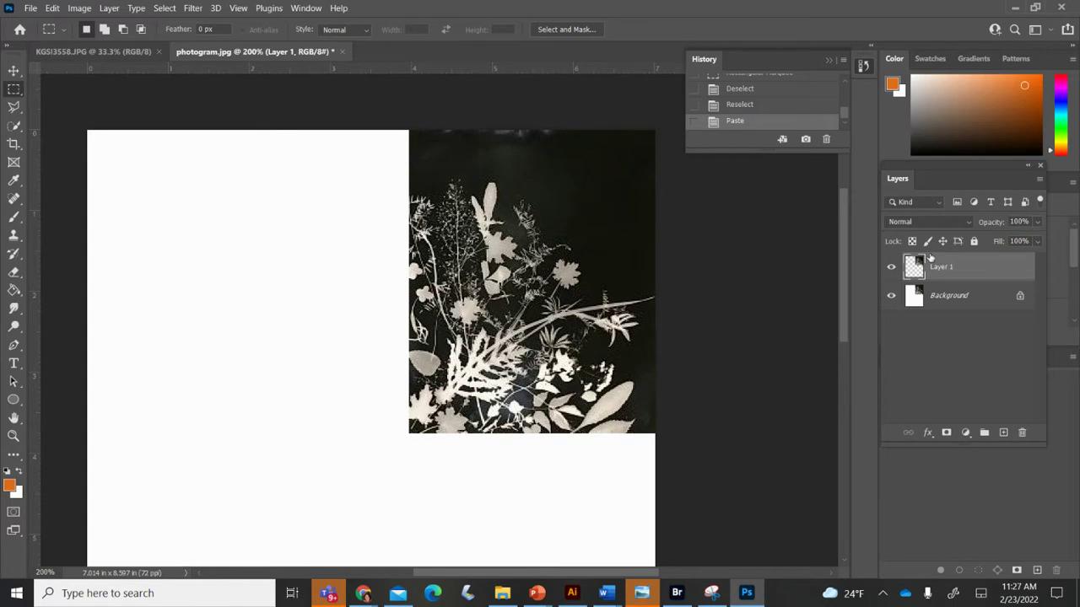
pyautogui.hotkey('ctrl', 'v')
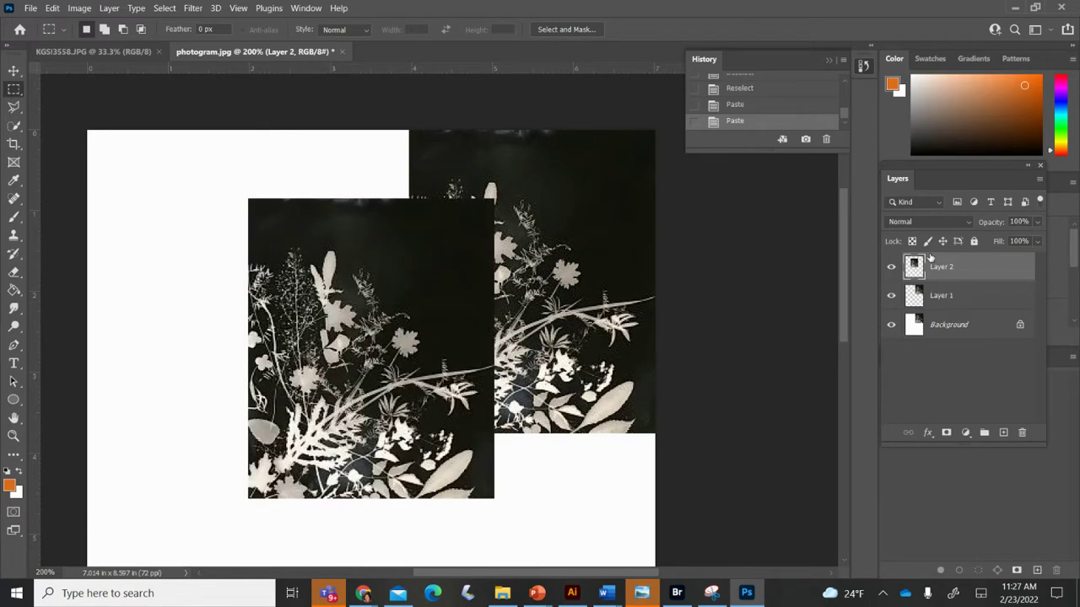
pyautogui.press('Delete')
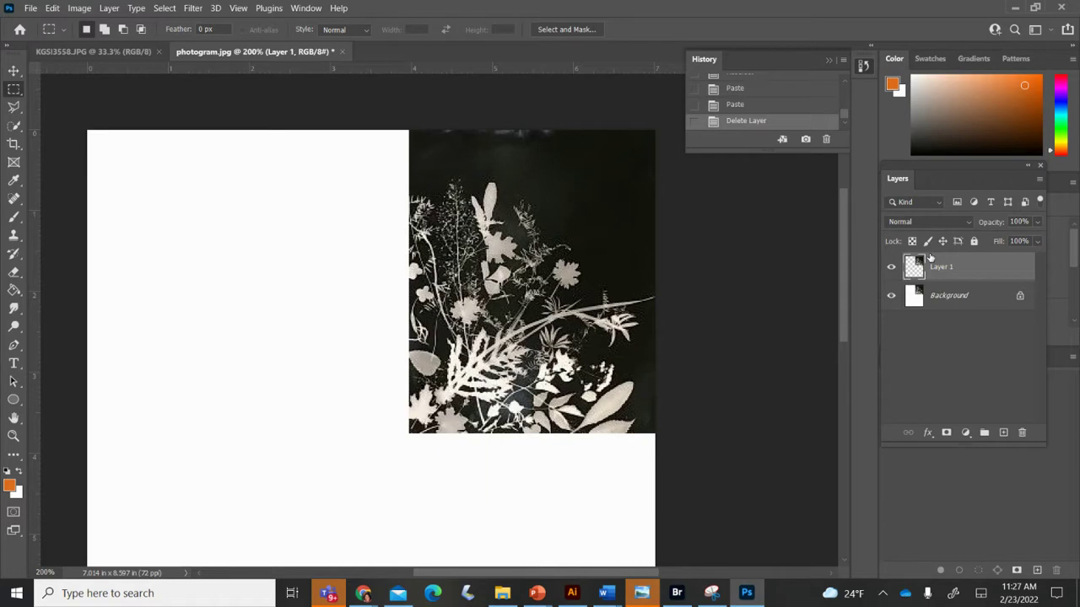
pyautogui.click(14, 70)
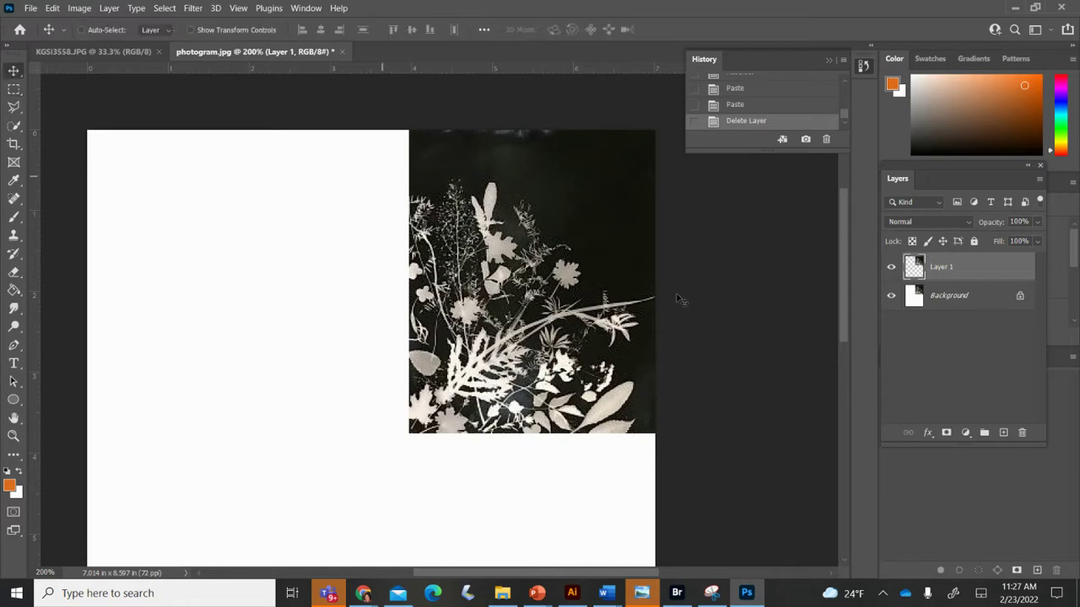
pyautogui.moveTo(597, 266); pyautogui.dragTo(358, 269)
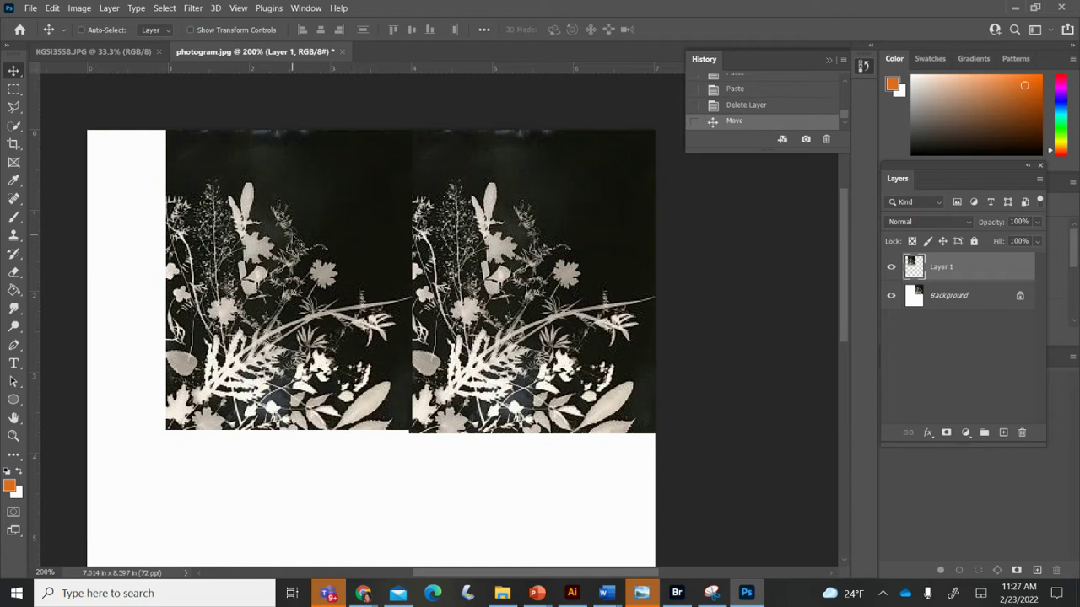
# Flip Layer 1 horizontally with Free Transform so it mirrors the right half
pyautogui.hotkey('ctrl', 't')
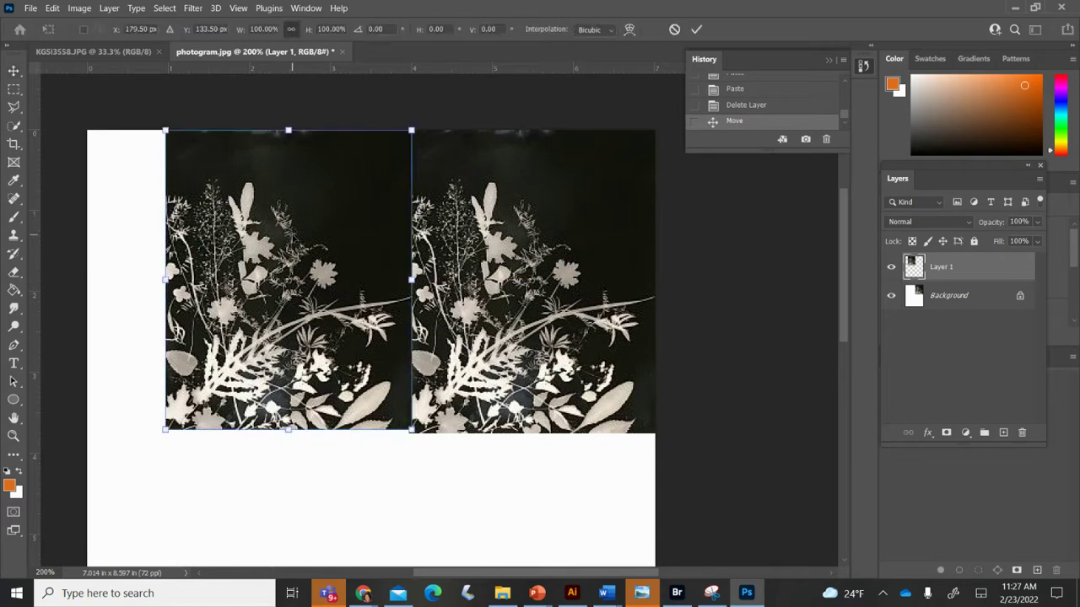
pyautogui.rightClick(287, 316)
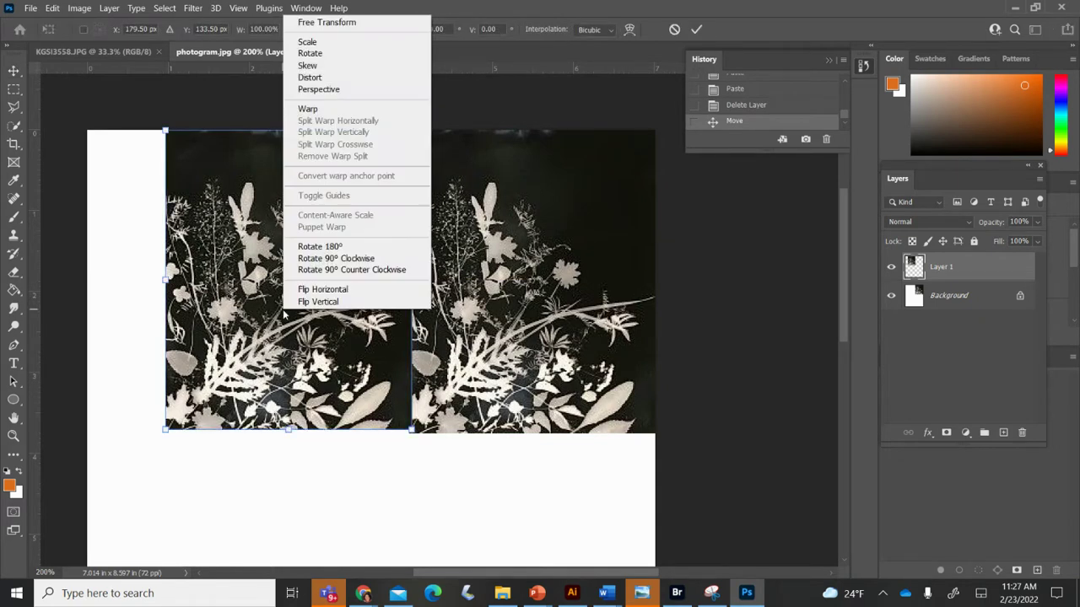
pyautogui.click(319, 289)
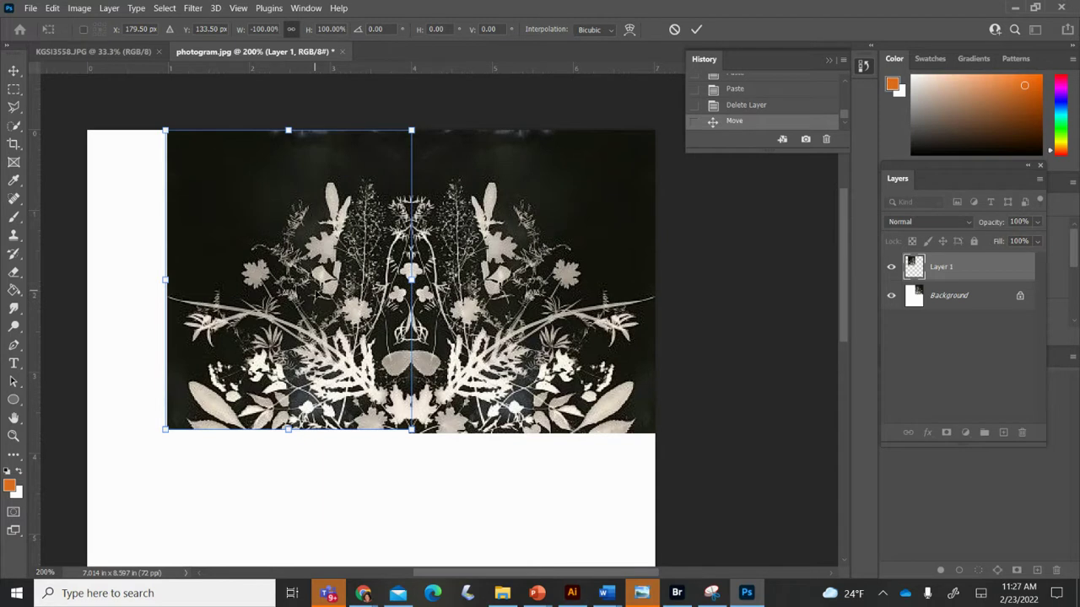
pyautogui.press('Return')
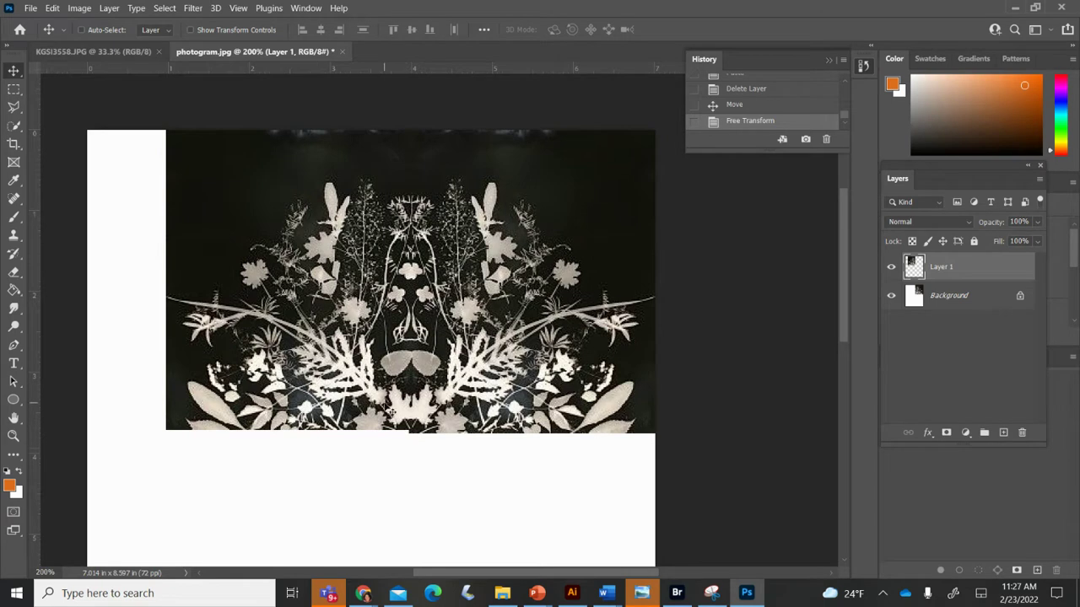
# Nudge Layer 1 with the arrow keys until the seam between the mirrored halves closes
pyautogui.press('Down')
pyautogui.press('Down')
pyautogui.press('Down')
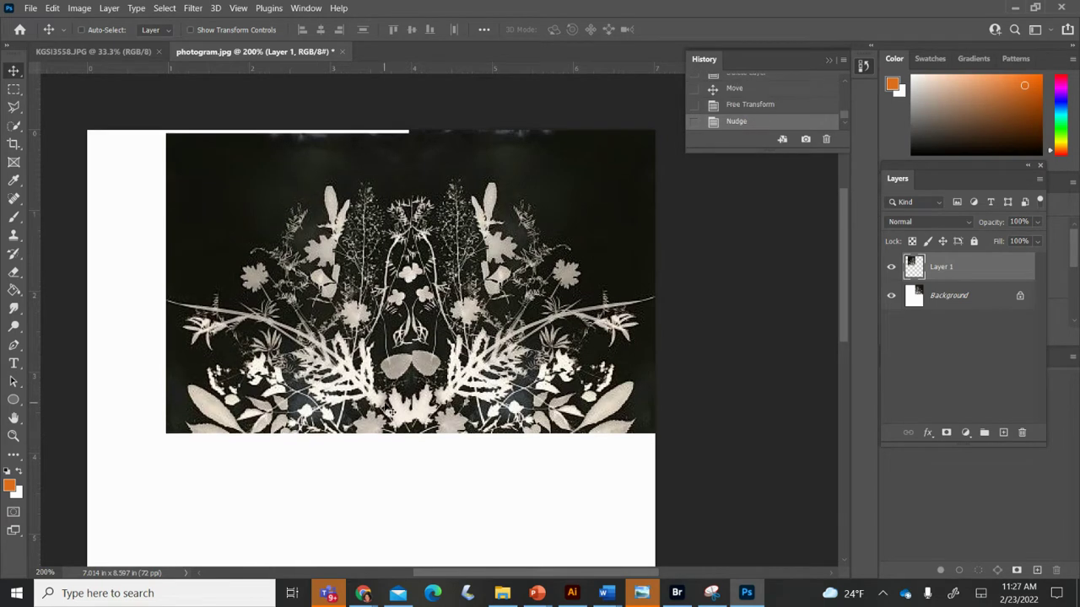
pyautogui.press('Left')
pyautogui.press('Left')
pyautogui.press('Left')
pyautogui.press('Right')
pyautogui.press('Right')
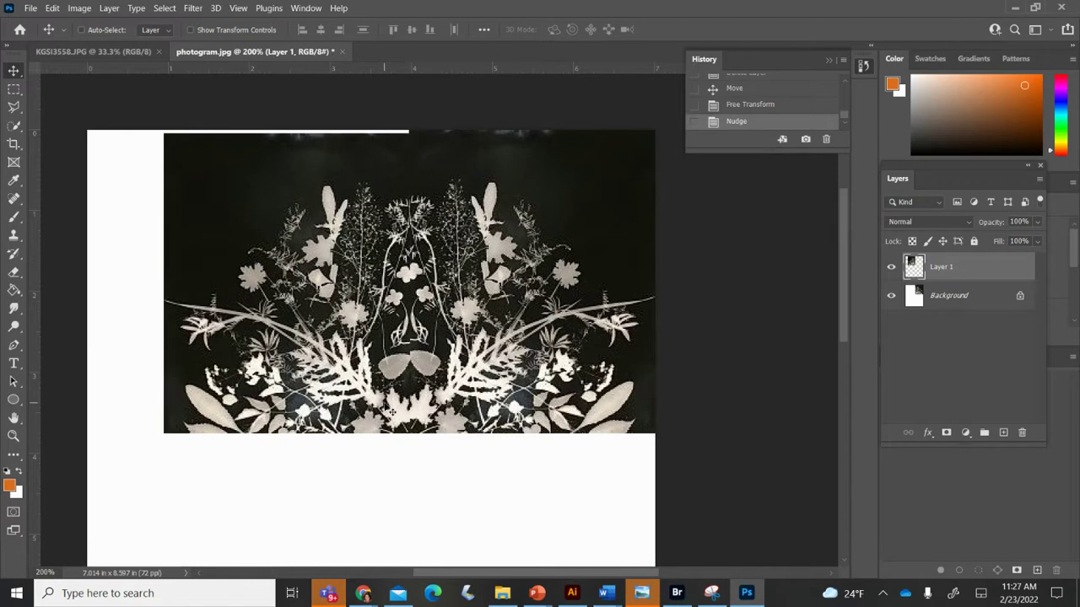
pyautogui.press('Left')
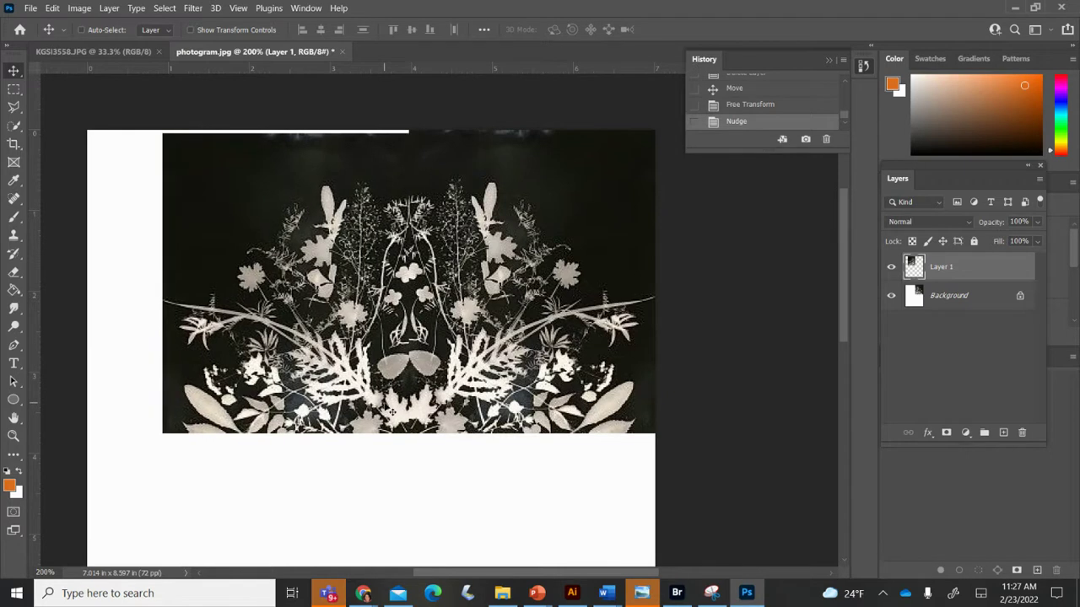
pyautogui.press('Up')
pyautogui.press('Down')
# Paste a second copy as Layer 2, move it lower, and flip it horizontally and vertically
pyautogui.hotkey('ctrl', 'v')
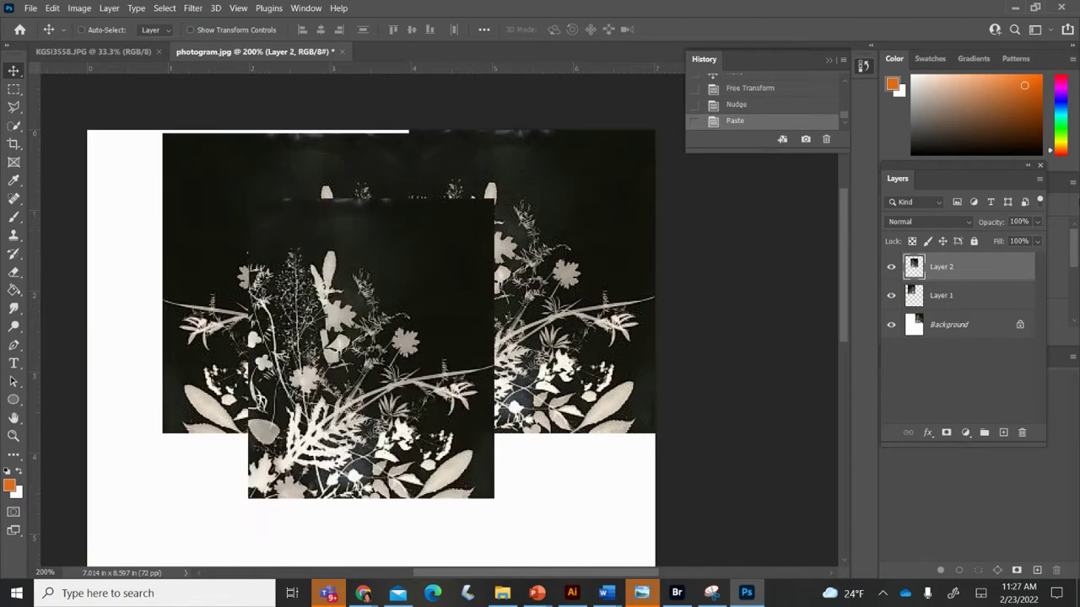
pyautogui.scroll(-2, 372, 321)
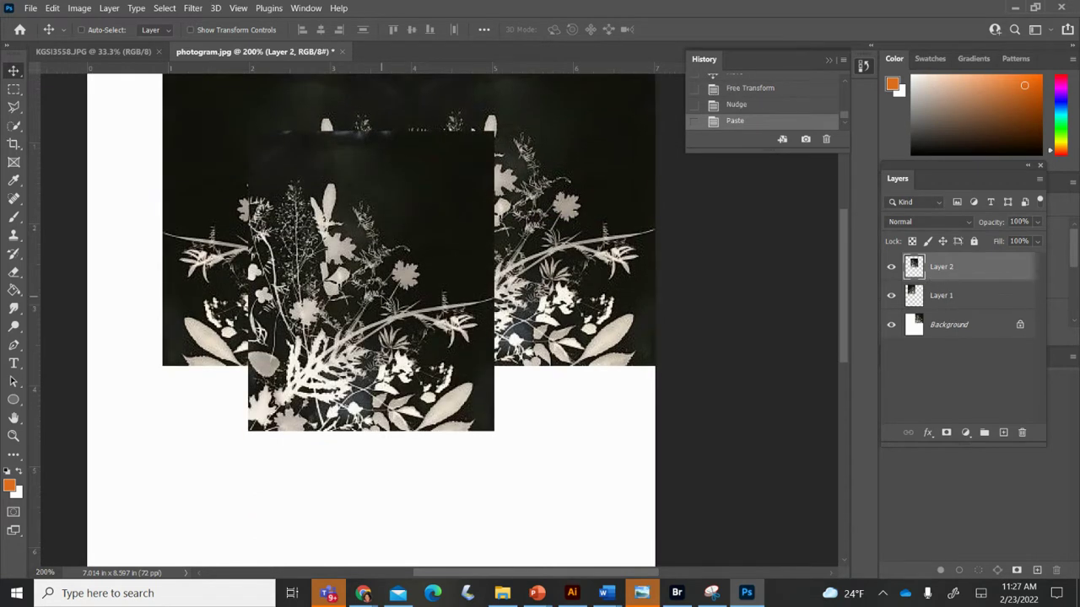
pyautogui.moveTo(388, 281); pyautogui.dragTo(371, 404)
pyautogui.hotkey('ctrl', 't')
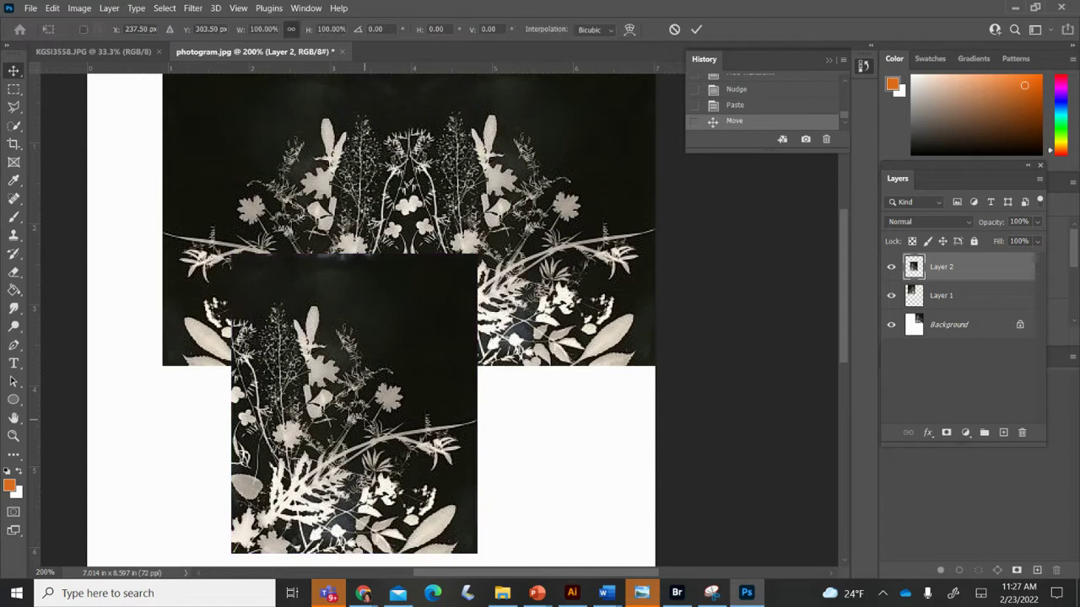
pyautogui.rightClick(365, 381)
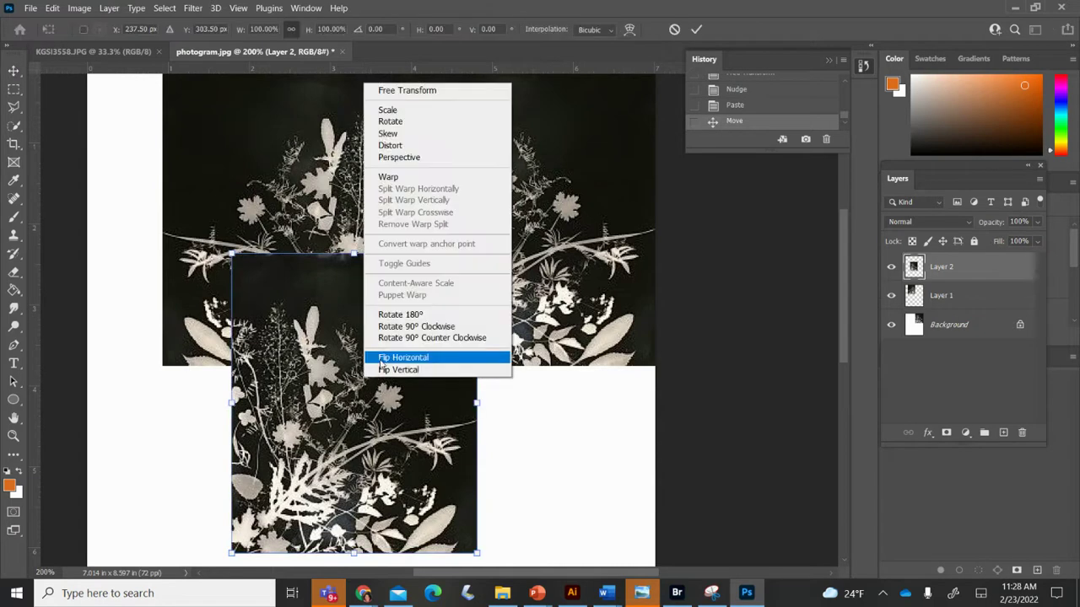
pyautogui.click(380, 364)
pyautogui.rightClick(379, 65)
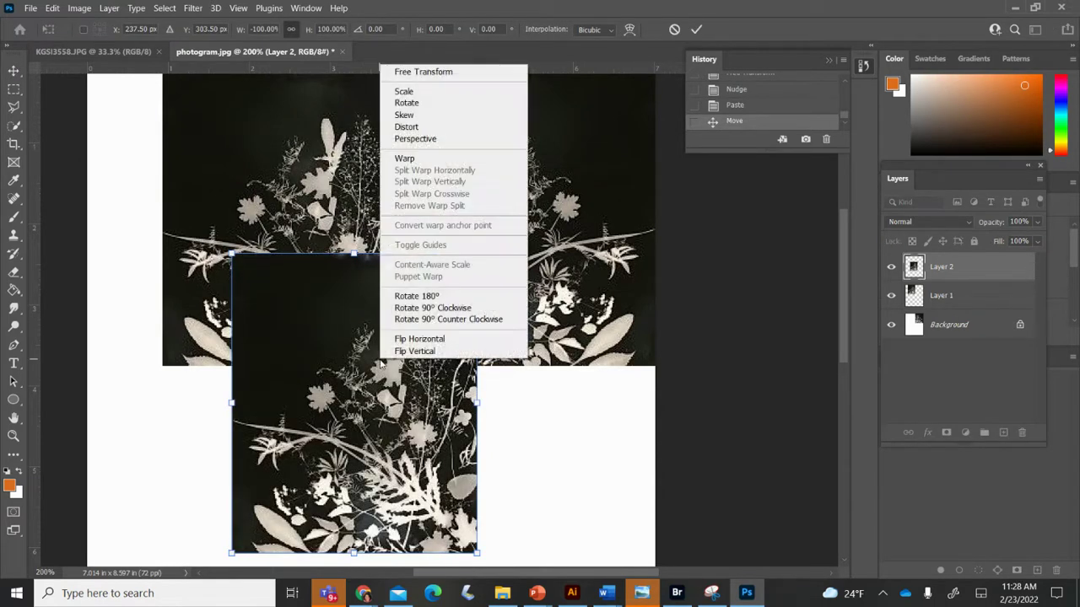
pyautogui.click(384, 362)
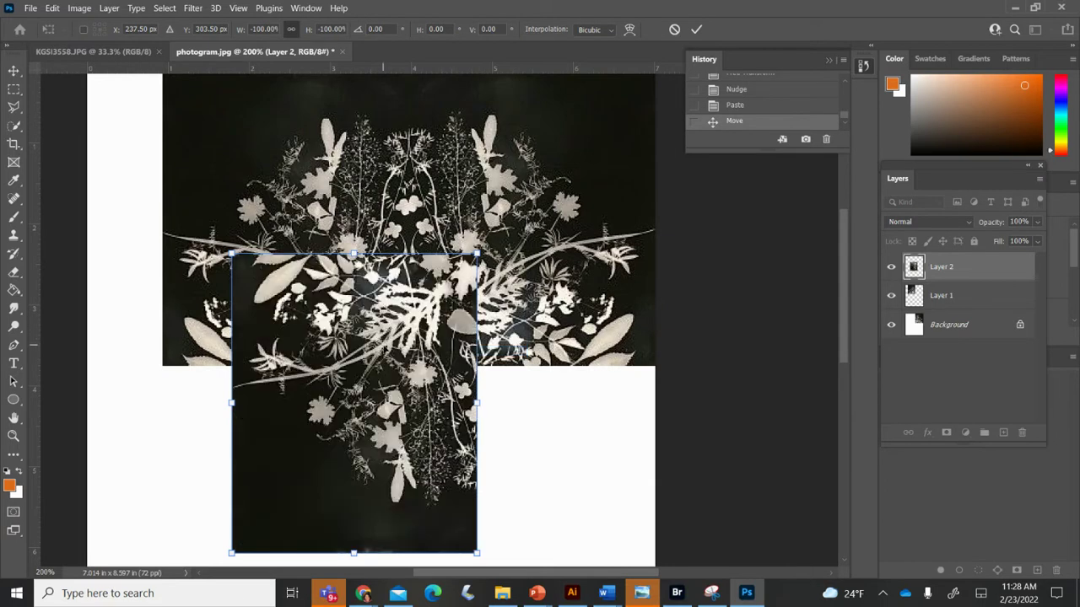
# Place the flipped Layer 2 in the lower-left quarter, commit, and paste a third copy
pyautogui.press('Left')
pyautogui.scroll(-3, 371, 321)
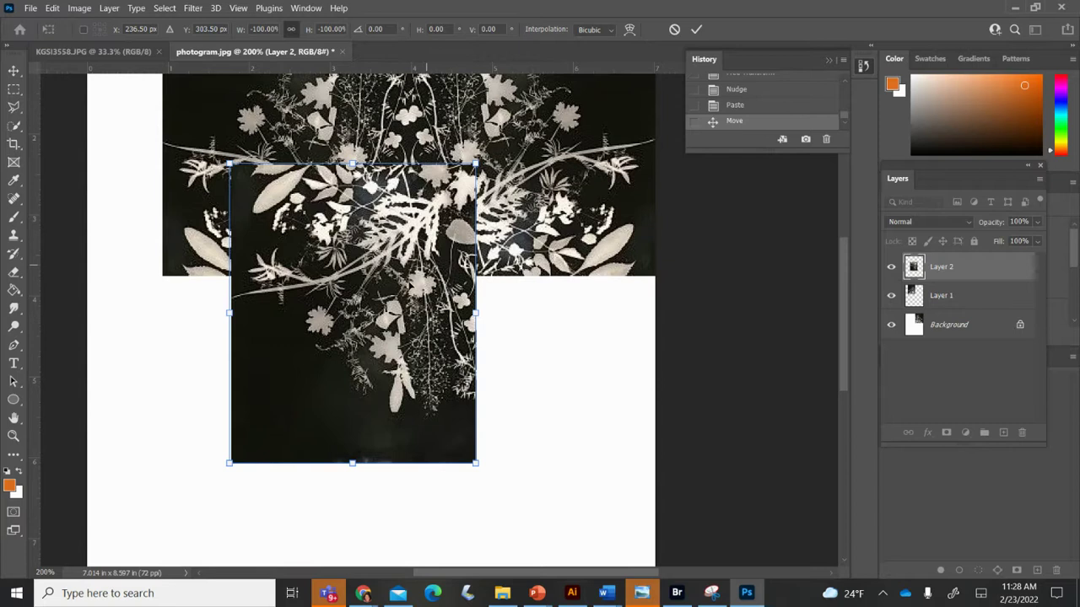
pyautogui.moveTo(432, 227); pyautogui.dragTo(365, 341)
pyautogui.press('Return')
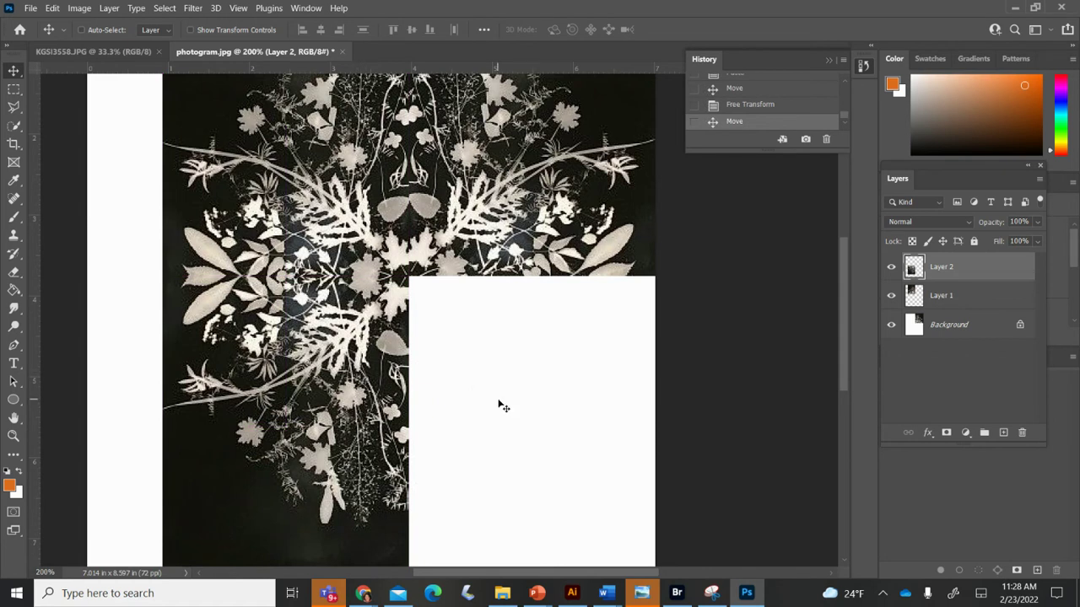
pyautogui.press('ctrl')
pyautogui.hotkey('ctrl', 'v')
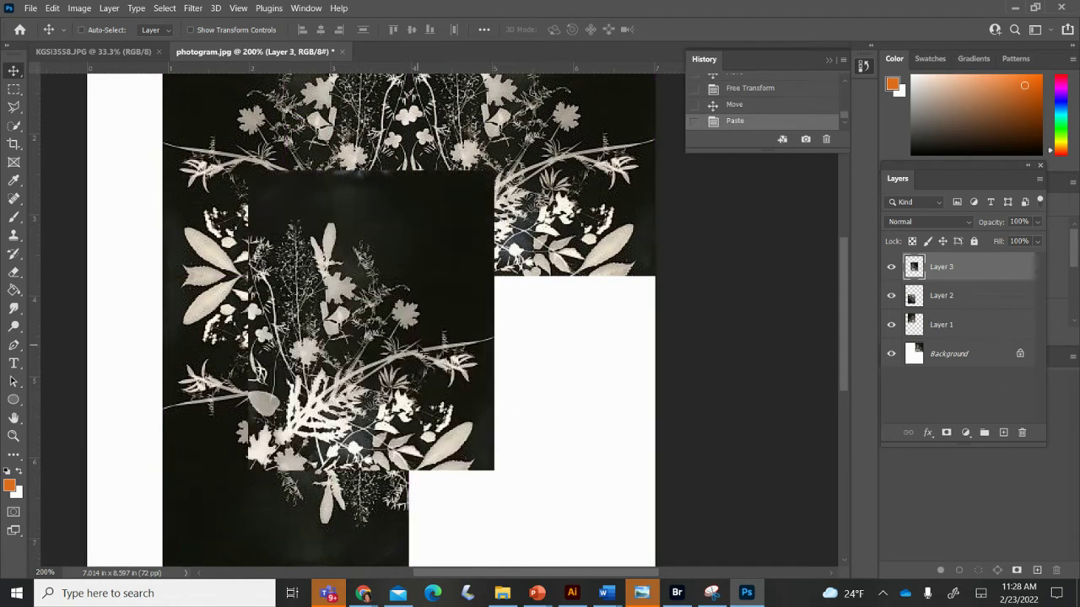
# Transform Layer 3 so it ends up flipped vertically only
pyautogui.scroll(-1, 409, 321)
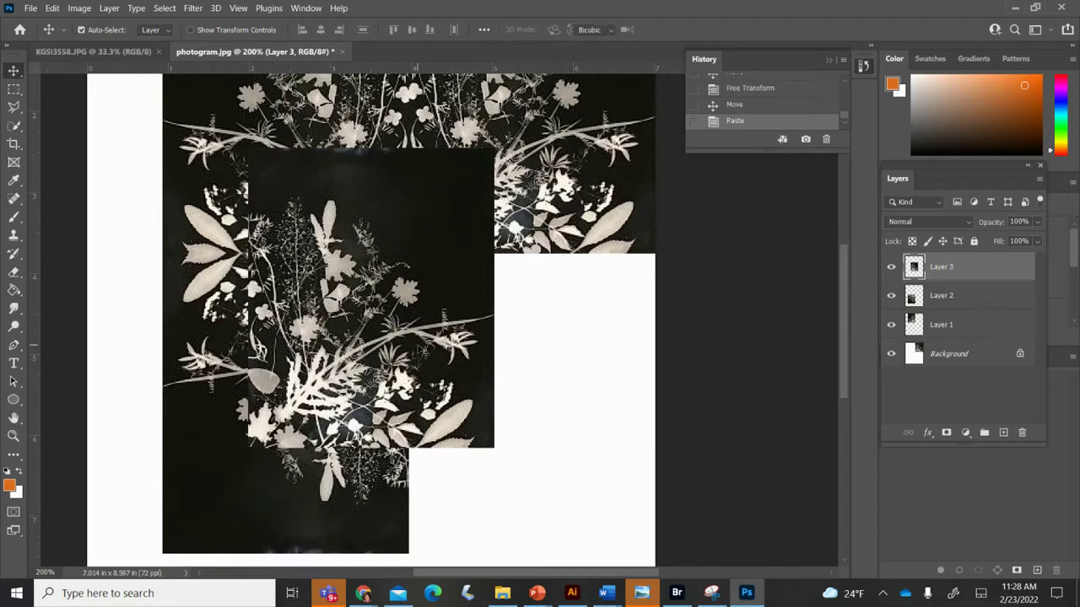
pyautogui.hotkey('ctrl', 't')
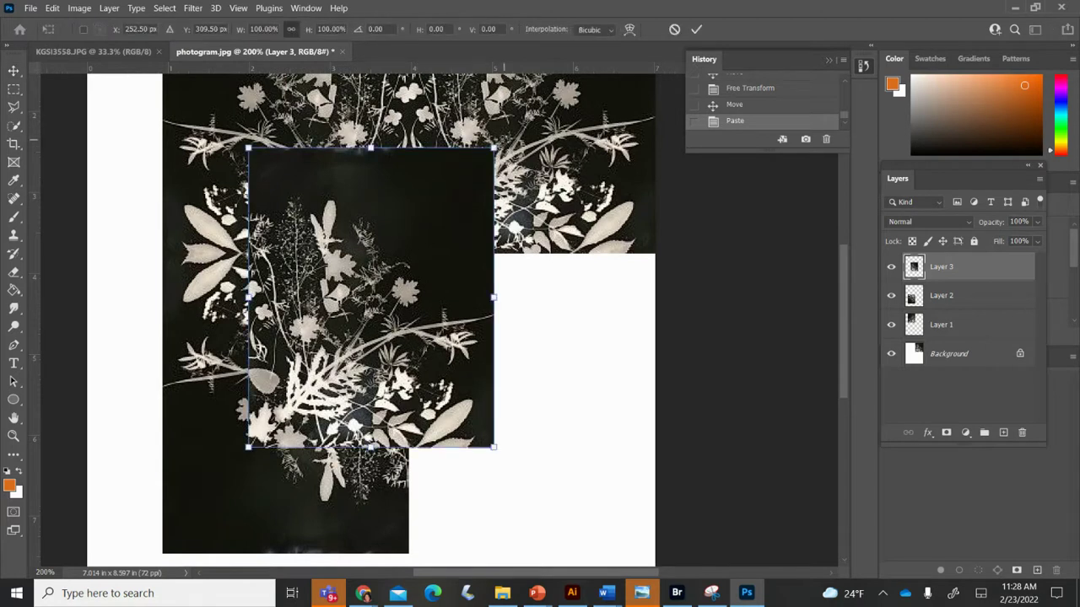
pyautogui.rightClick(452, 187)
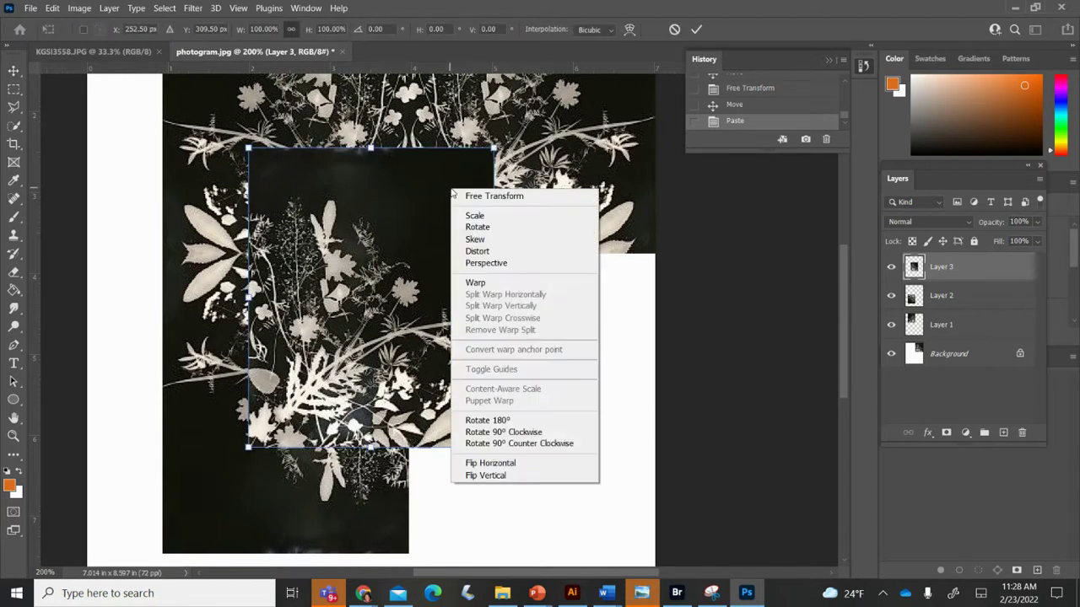
pyautogui.click(493, 466)
pyautogui.rightClick(420, 61)
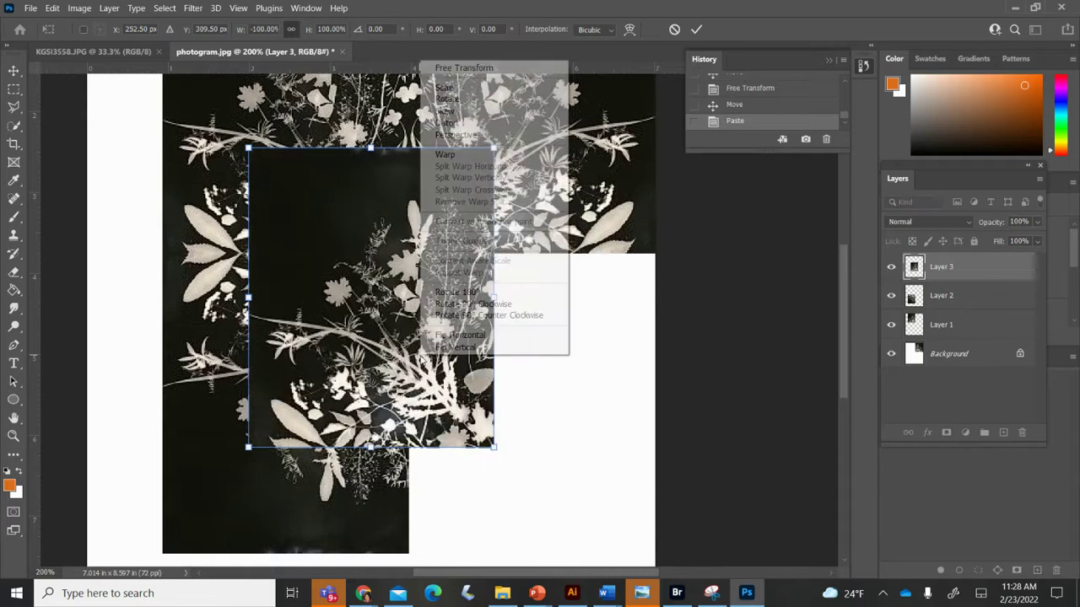
pyautogui.click(498, 351)
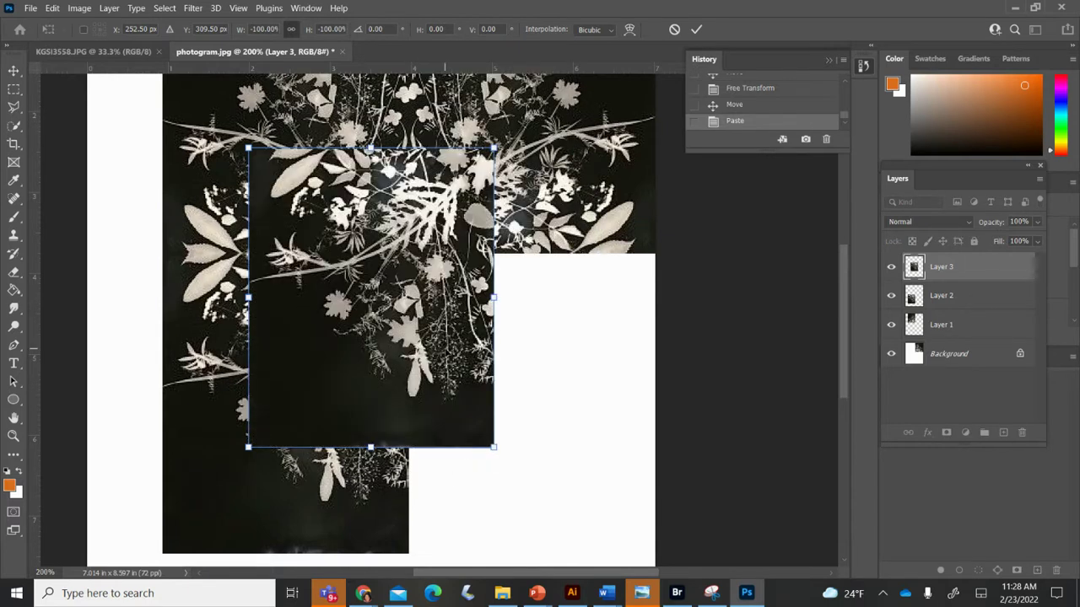
pyautogui.rightClick(445, 350)
pyautogui.click(462, 330)
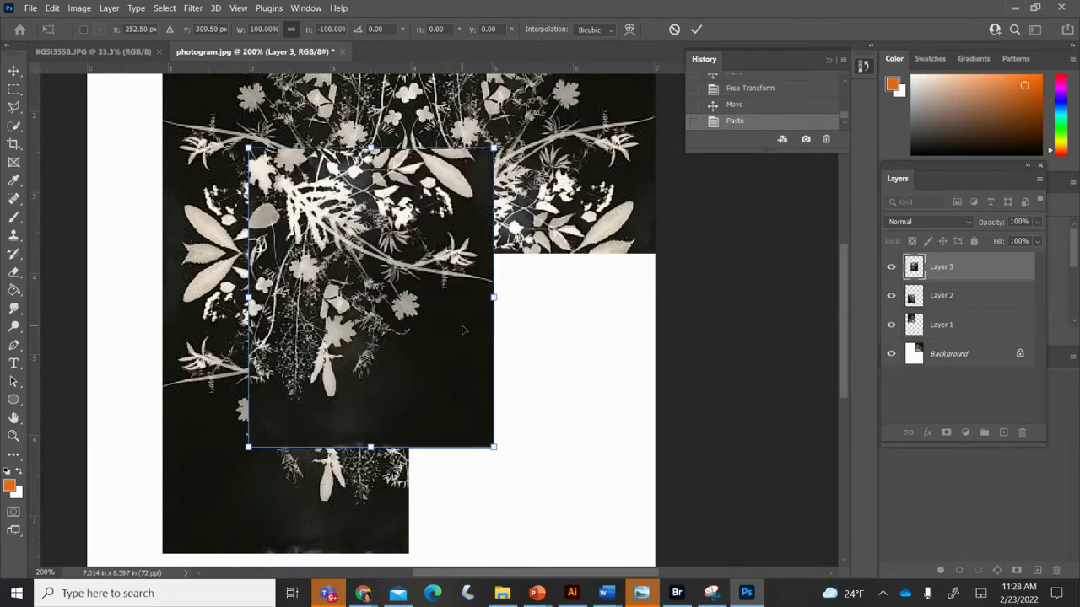
# Move Layer 3 into the lower-right quarter, nudge it into alignment, and zoom out to 100%
pyautogui.moveTo(368, 218); pyautogui.dragTo(573, 305)
pyautogui.press('Return')
pyautogui.press('Up')
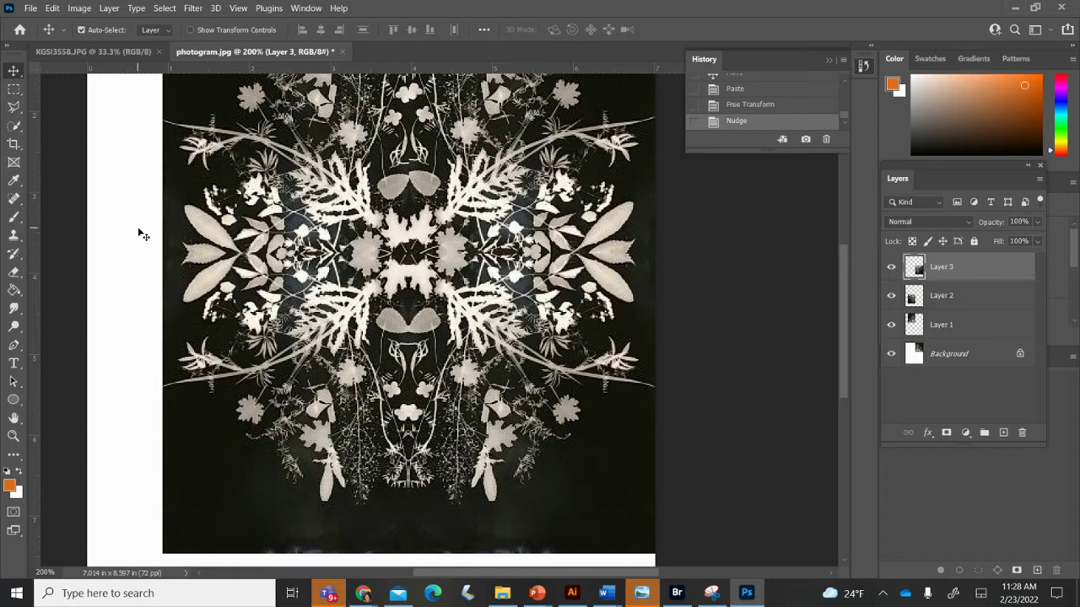
pyautogui.hotkey('ctrl', '-')
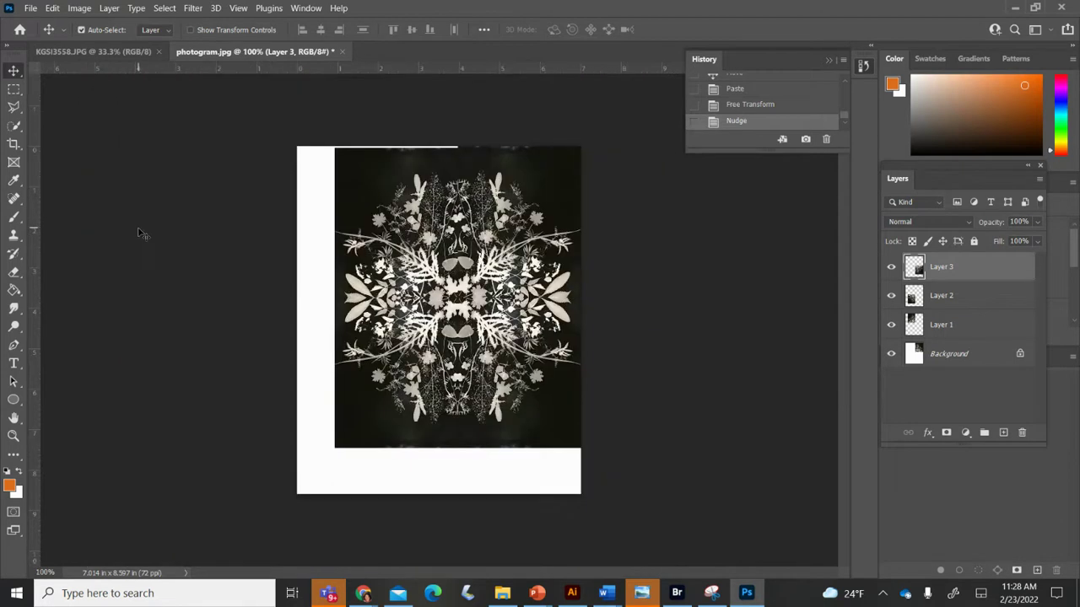
# Crop photogram.jpg to 6.083 x 7.028 in, trimming the white margins around the kaleidoscope
pyautogui.click(14, 144)
pyautogui.moveTo(297, 146); pyautogui.dragTo(317, 153)
pyautogui.moveTo(444, 496); pyautogui.dragTo(440, 472)
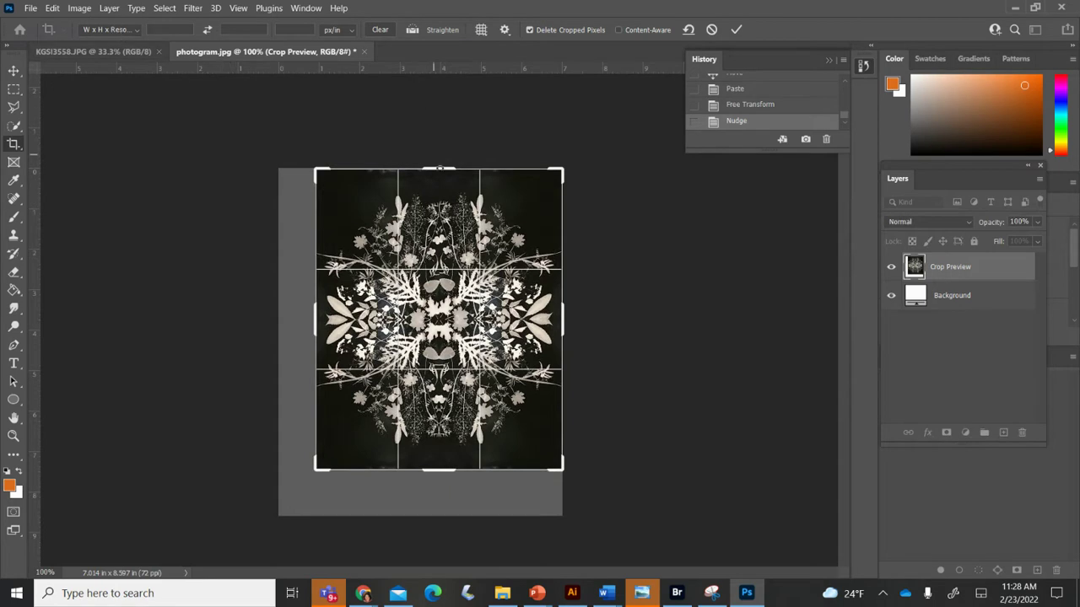
pyautogui.moveTo(439, 175); pyautogui.dragTo(442, 176)
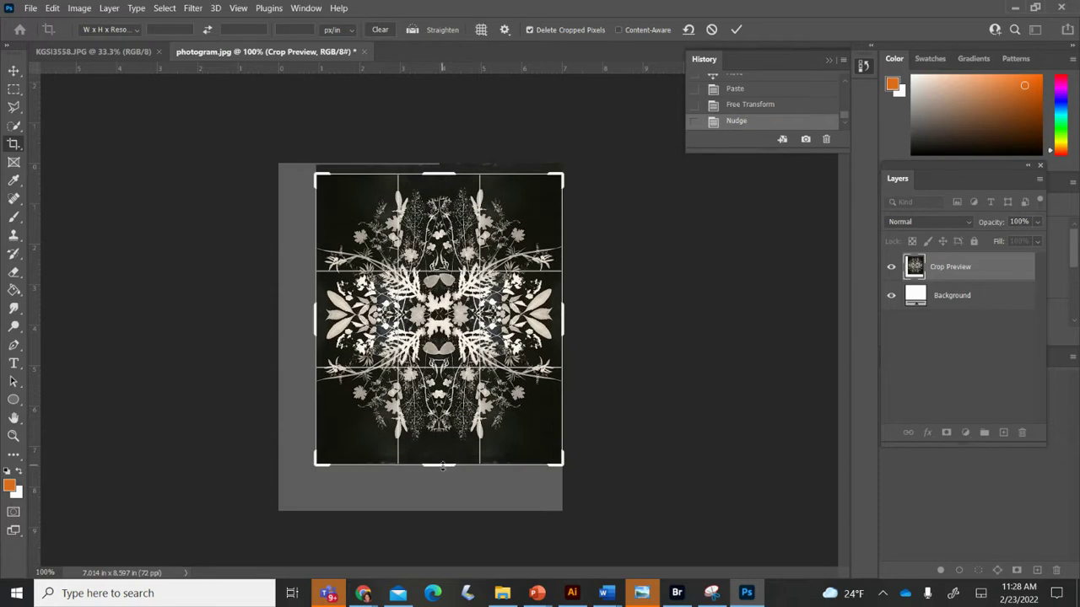
pyautogui.moveTo(442, 466); pyautogui.dragTo(443, 464)
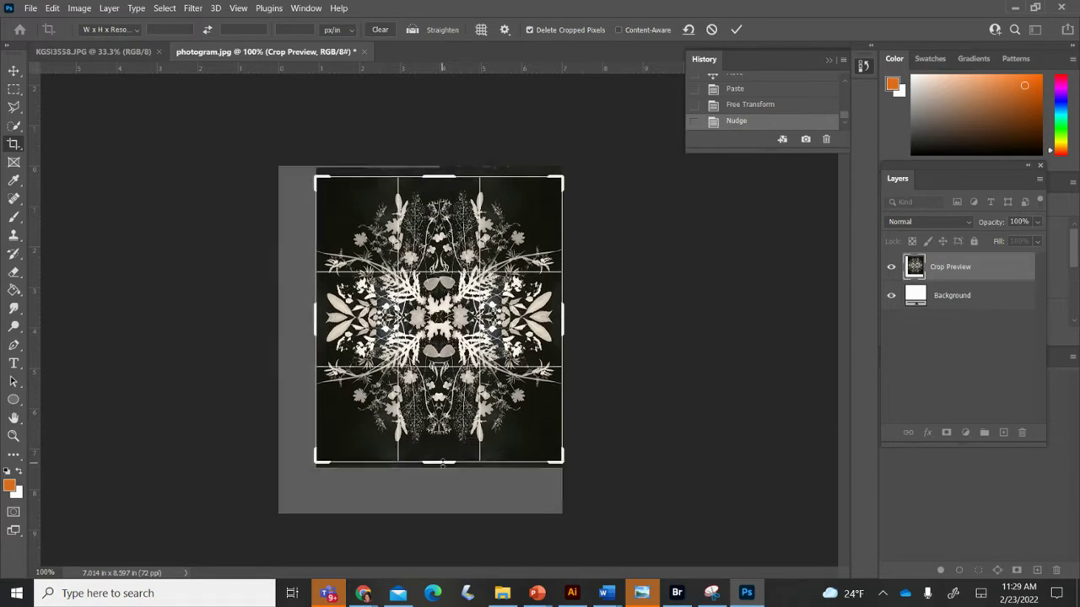
pyautogui.press('Return')
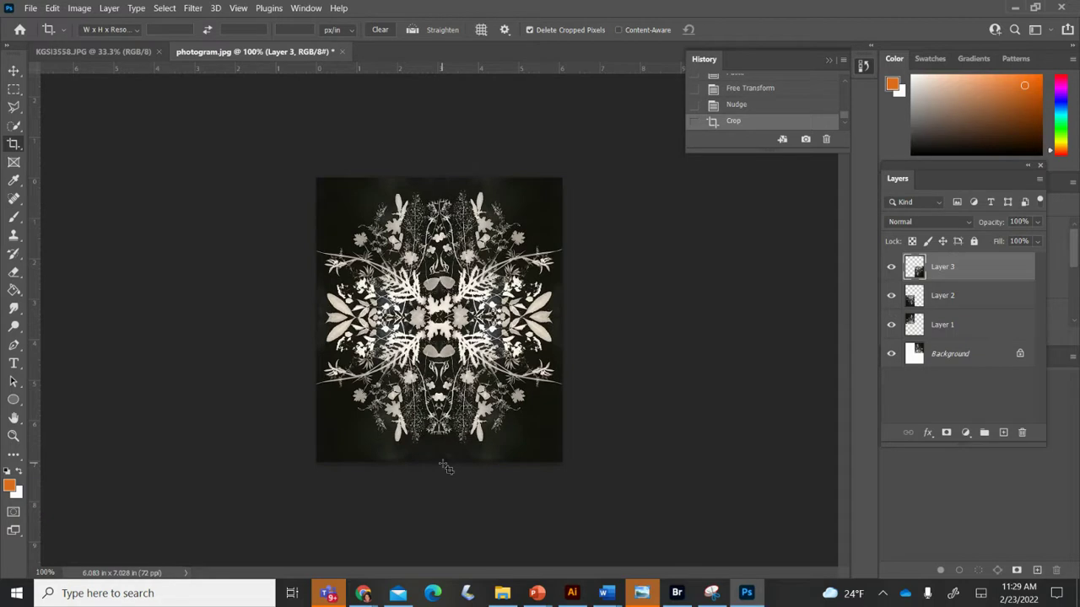
# Save a JPEG copy named 'photogram copy' to the Photogram folder on the computer
pyautogui.click(30, 8)
pyautogui.click(51, 170)
pyautogui.click(561, 400)
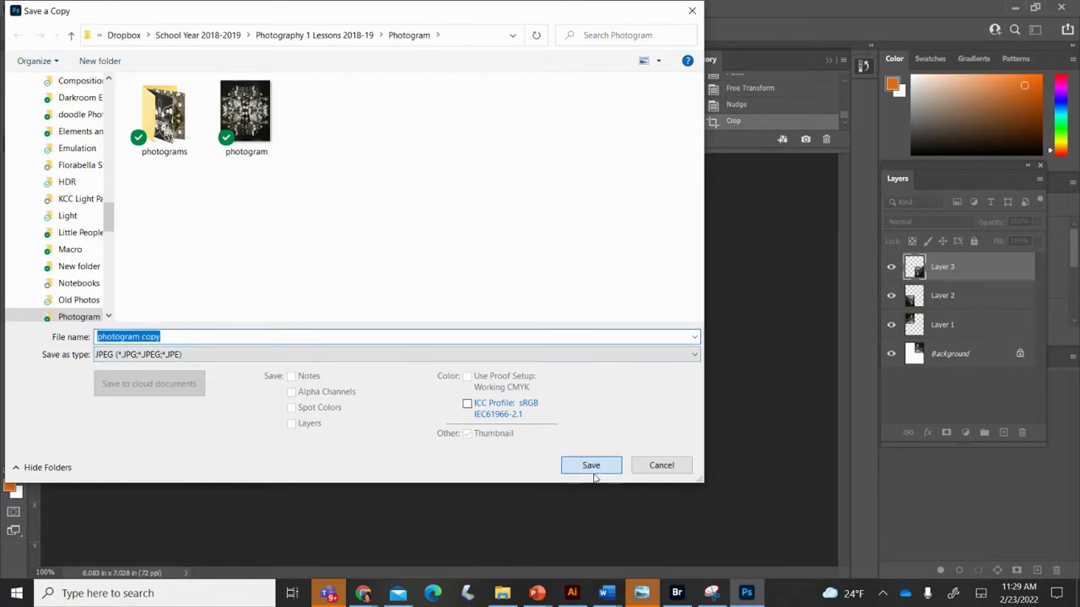
pyautogui.click(593, 470)
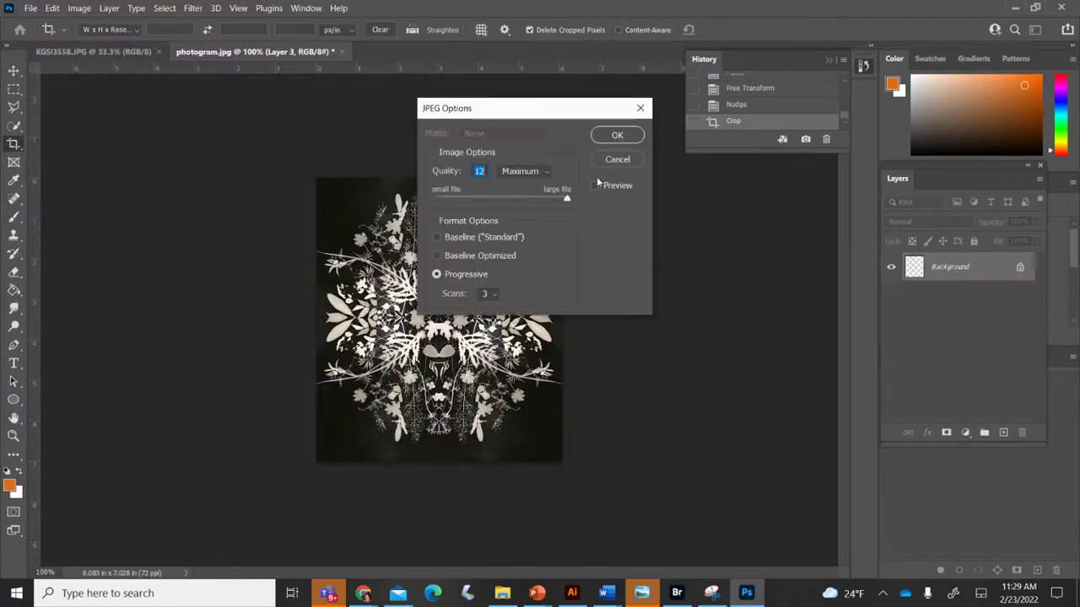